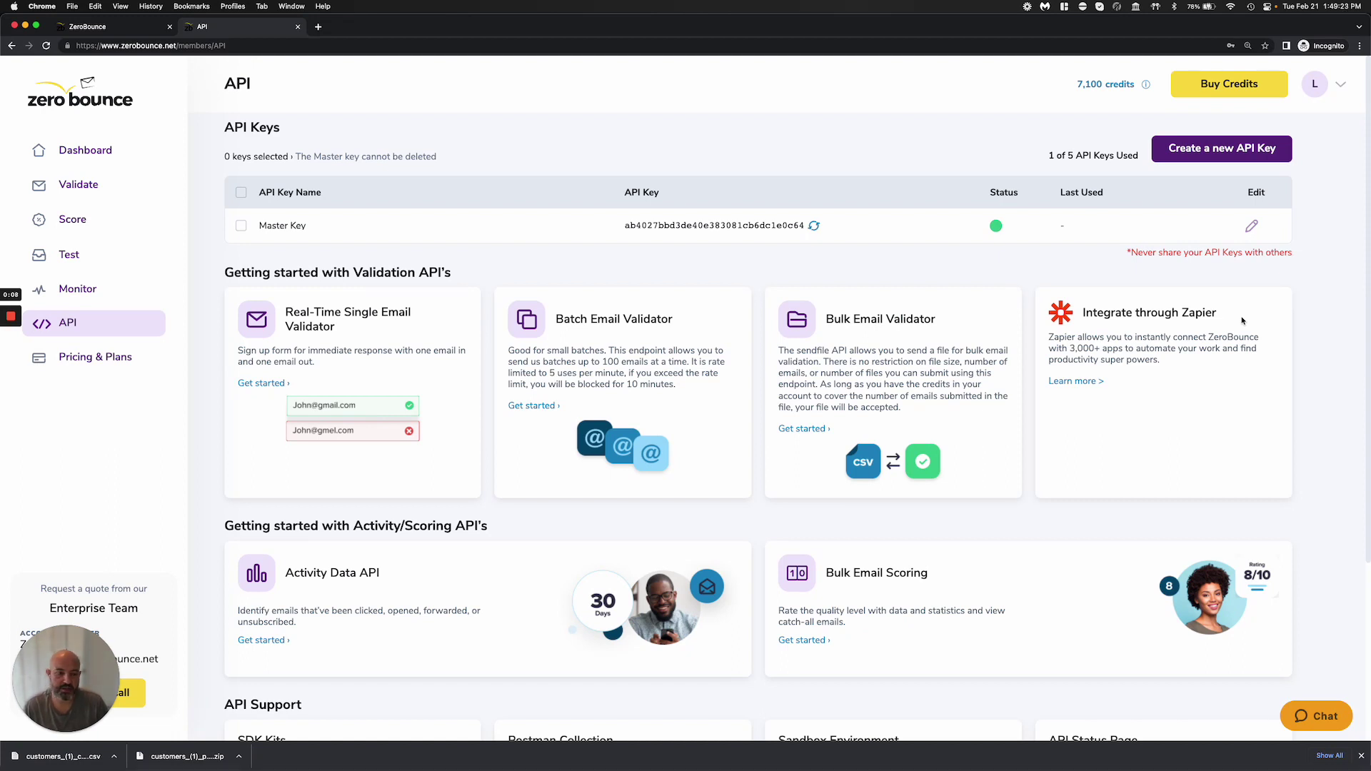
- Scroll down the API page to review the active Master Key and getting-started API options
{"action": "scroll", "coordinate": [1242, 321], "scroll_direction": "down", "scroll_amount": 1}
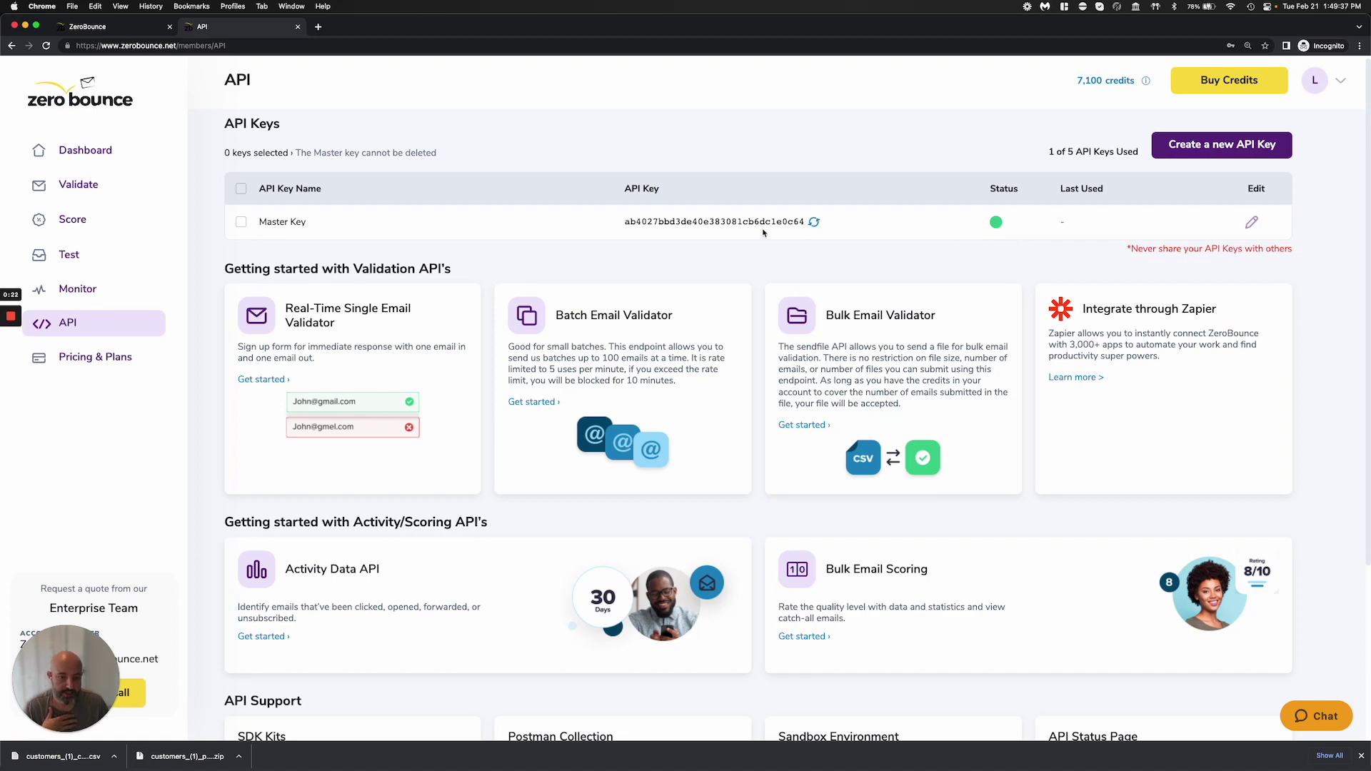
- Regenerate the Master Key twice, confirming OK each time so a fresh key value replaces the original
{"action": "left_click", "coordinate": [815, 223]}
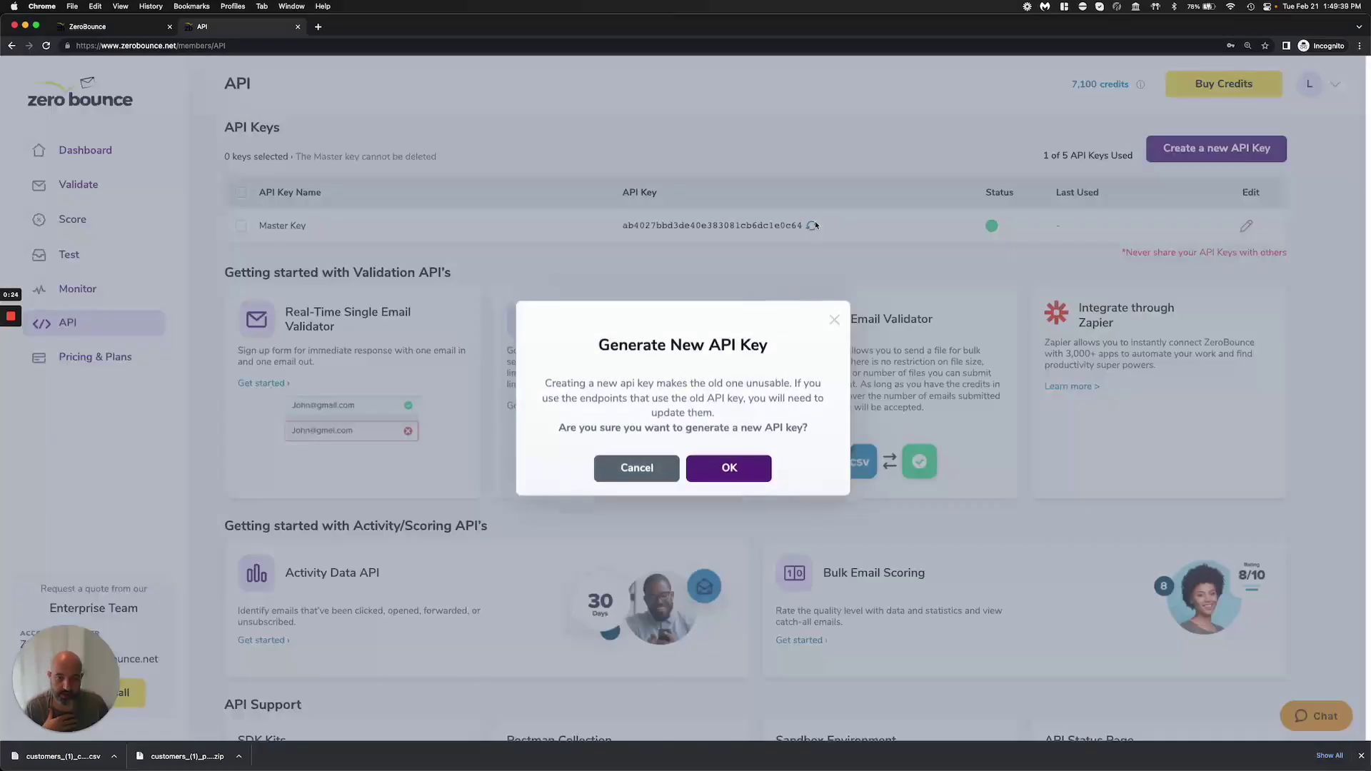
{"action": "left_click", "coordinate": [735, 474]}
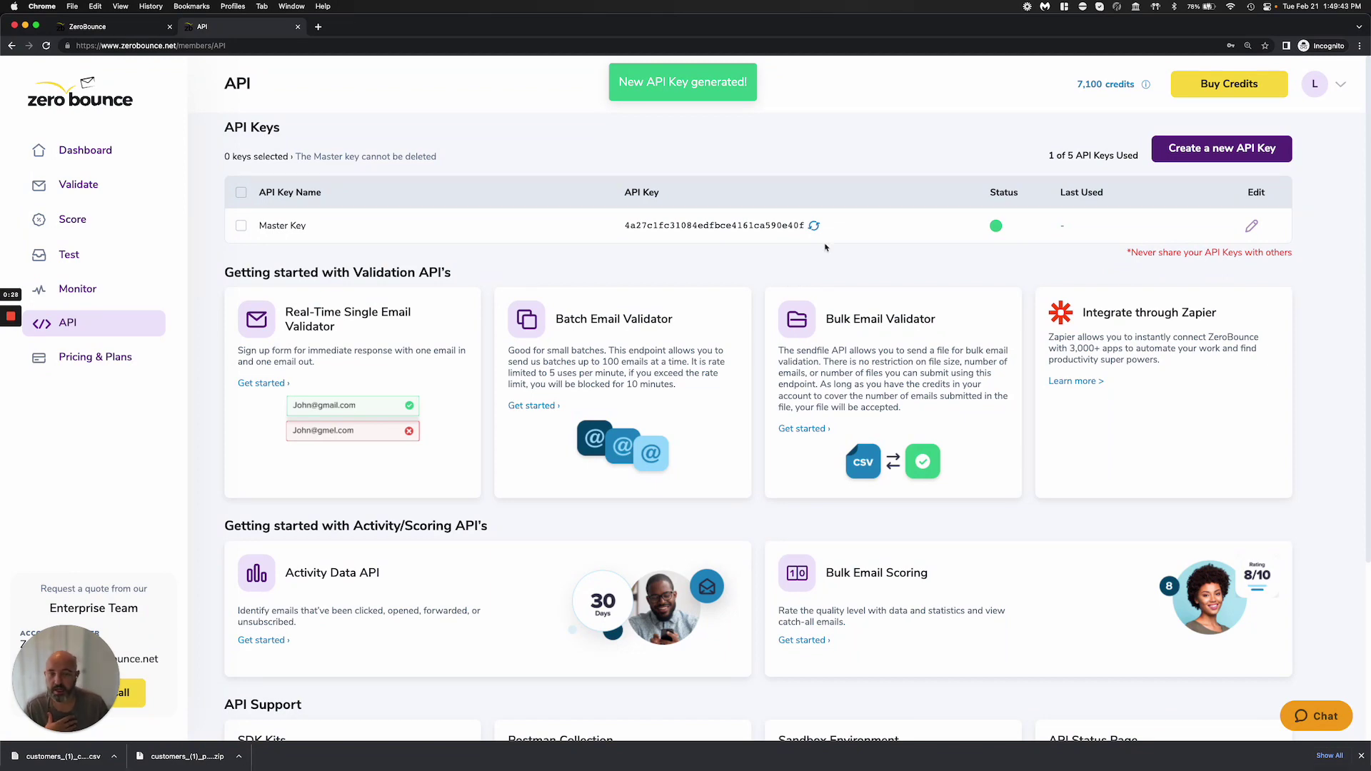
{"action": "left_click", "coordinate": [814, 225]}
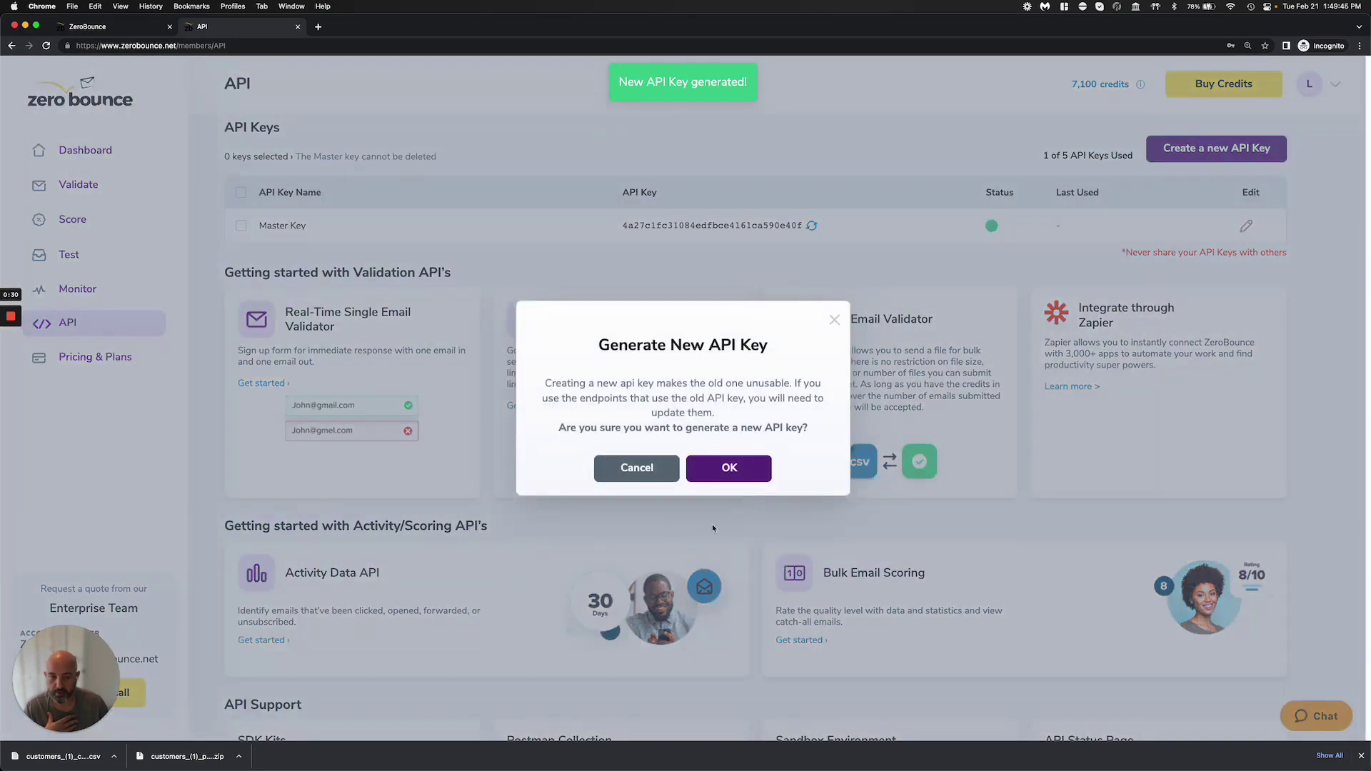
{"action": "left_click", "coordinate": [736, 469]}
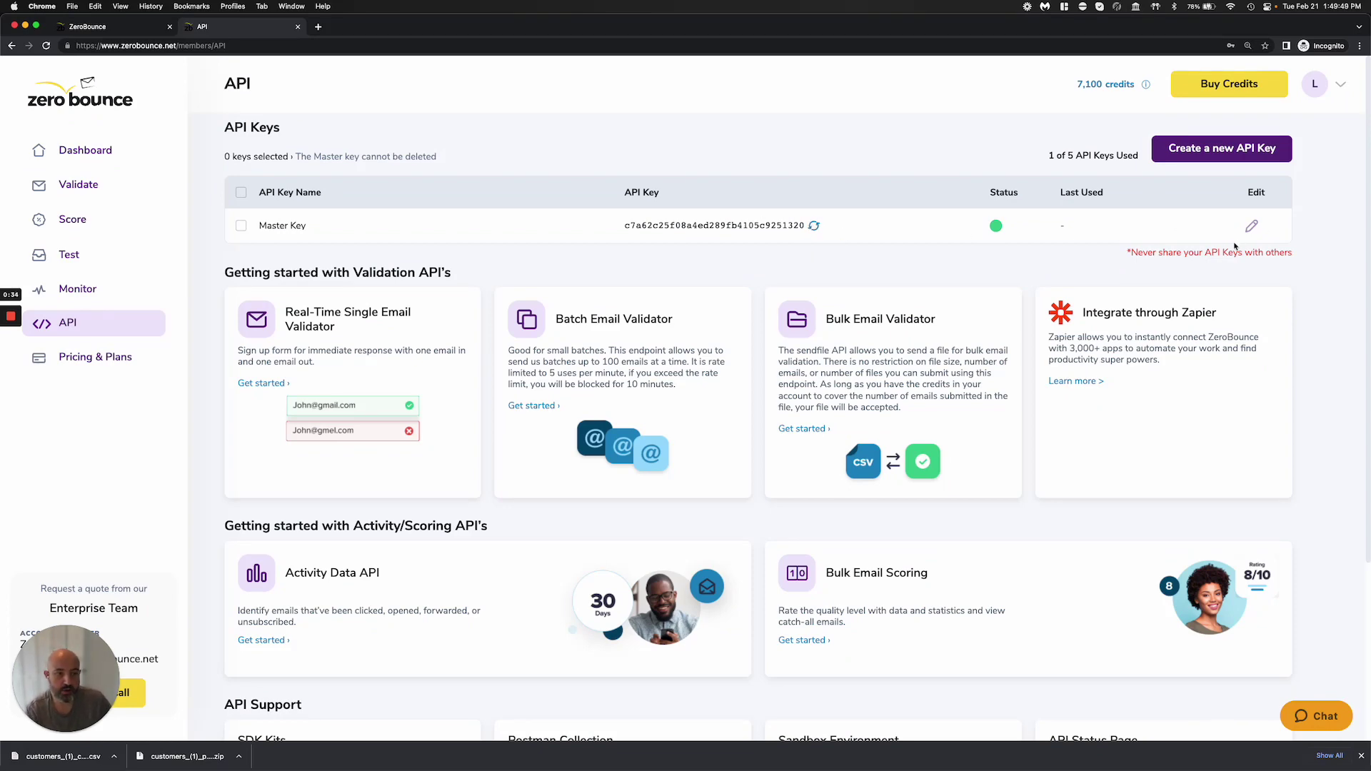
- Create a new active API key named 'Demo test'
{"action": "left_click", "coordinate": [1204, 152]}
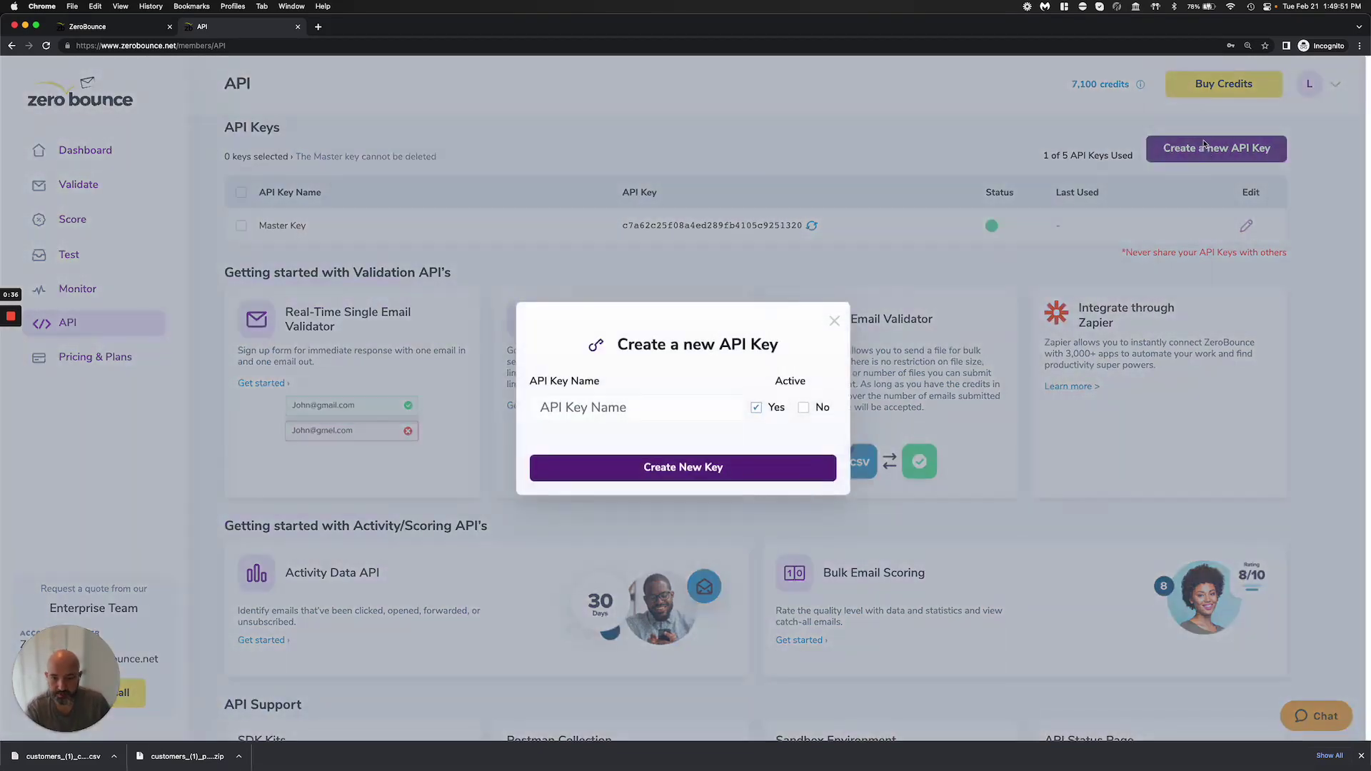
{"action": "left_click", "coordinate": [624, 407]}
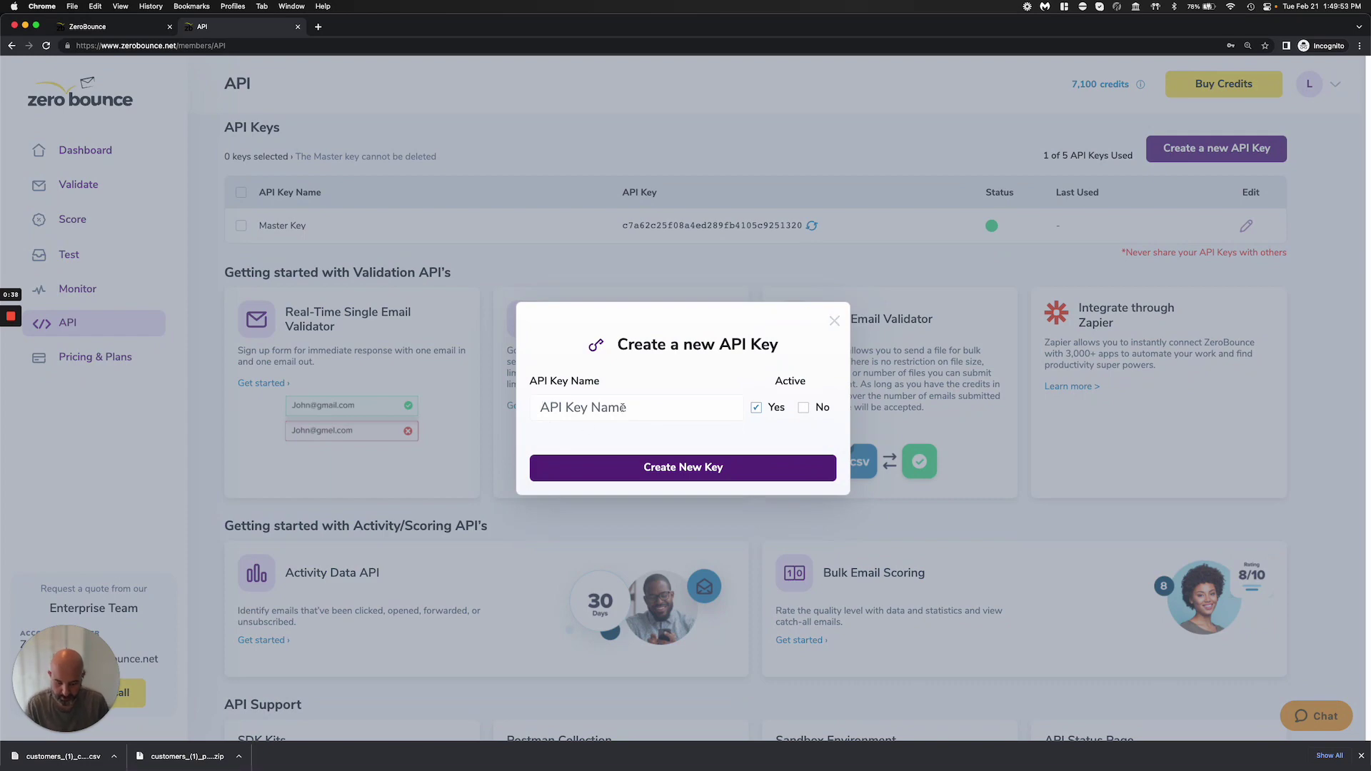
{"action": "type", "text": "Demo test"}
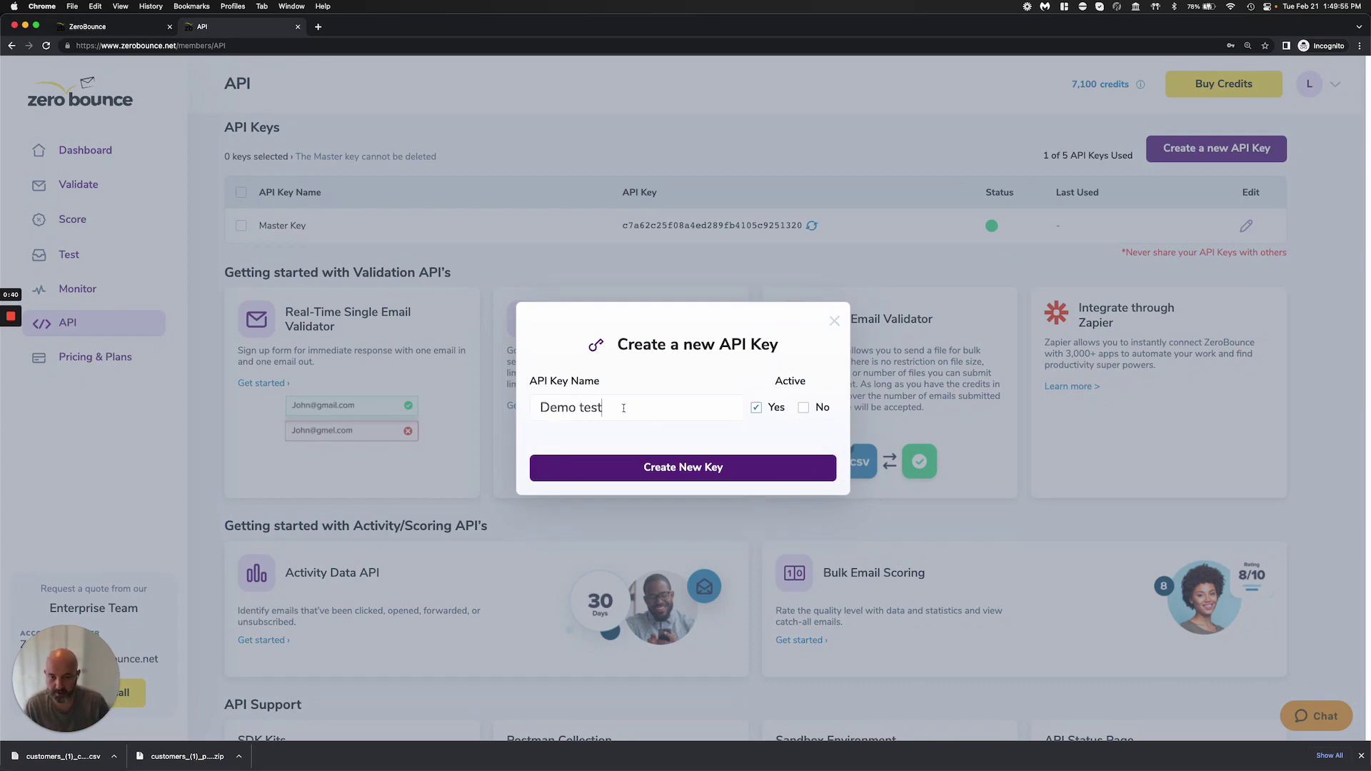
{"action": "left_click", "coordinate": [630, 471]}
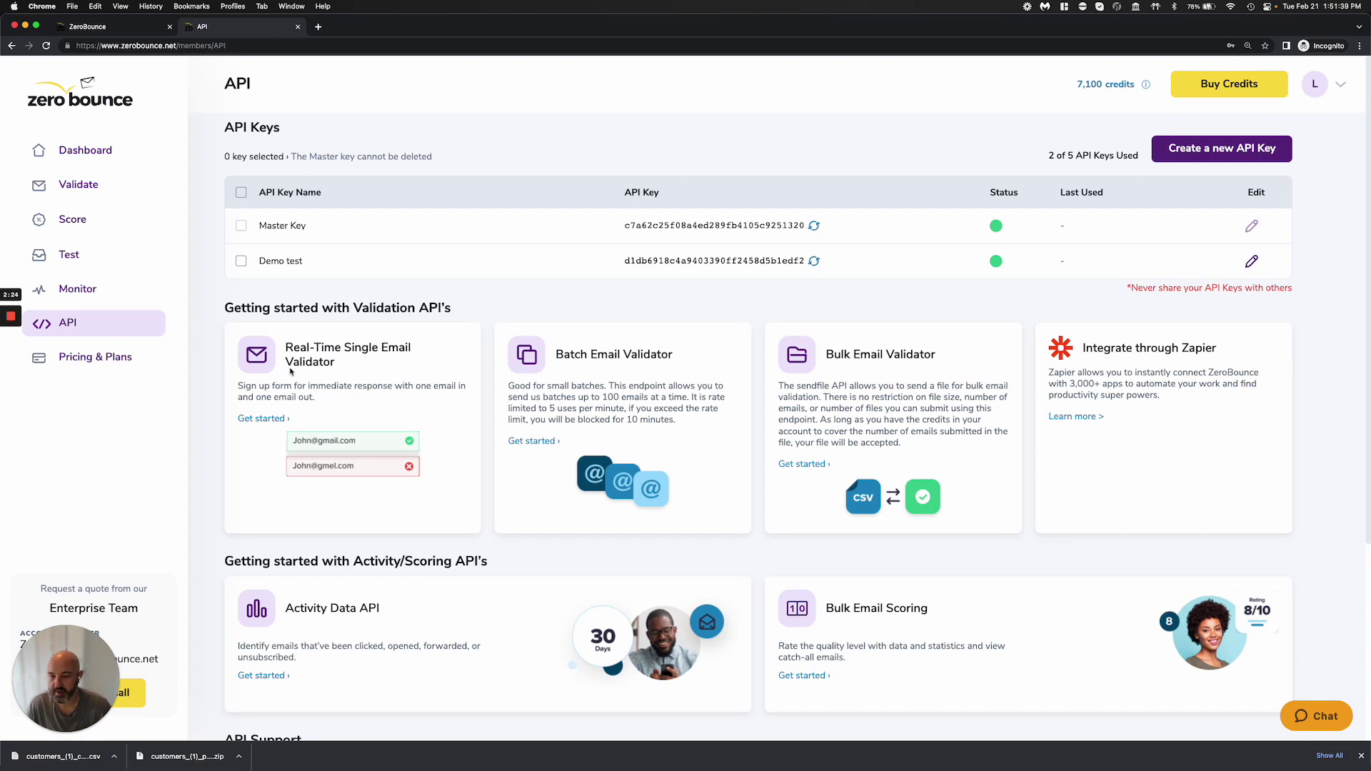
- Highlight the Real-Time Single Email Validator and Batch Email Validator card titles, then clear the highlight
{"action": "left_click_drag", "start_coordinate": [284, 348], "coordinate": [321, 357]}
{"action": "left_click_drag", "start_coordinate": [562, 355], "coordinate": [637, 357]}
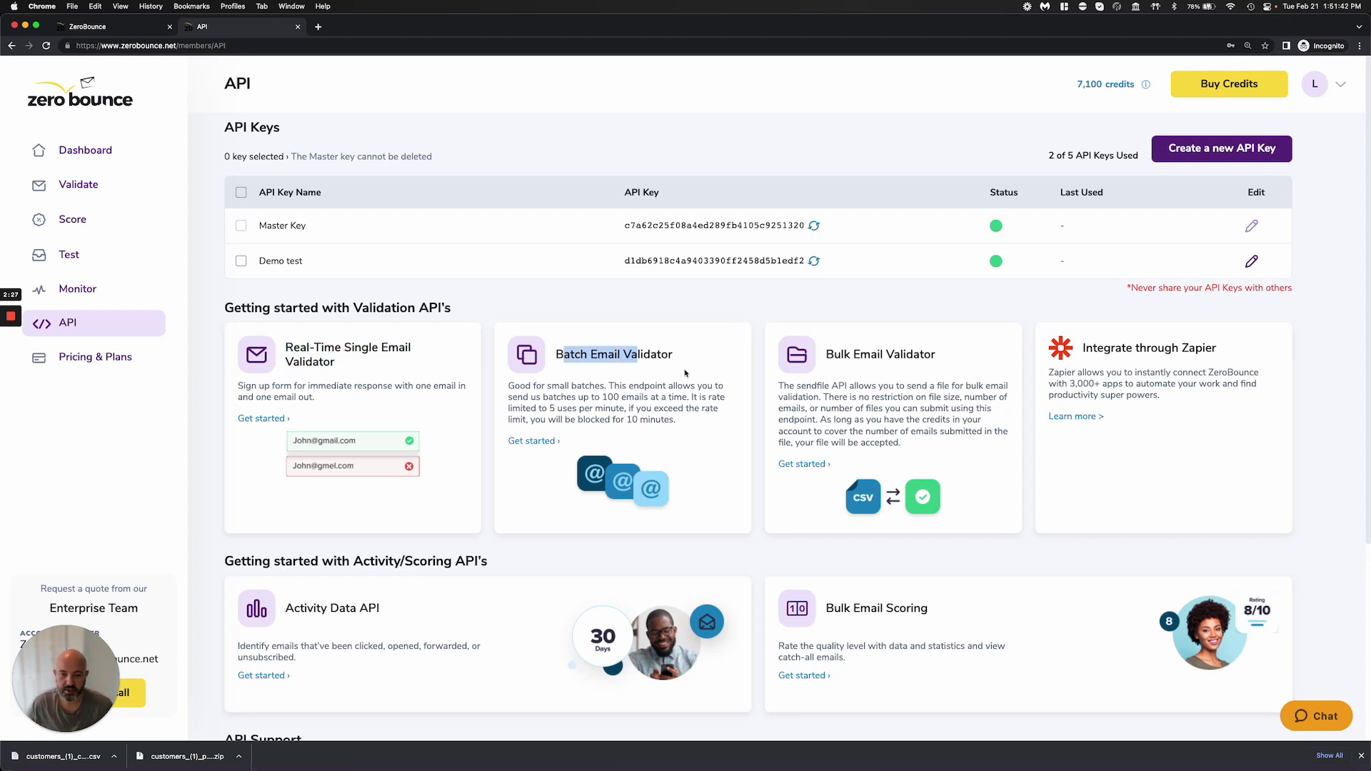
{"action": "left_click", "coordinate": [618, 403]}
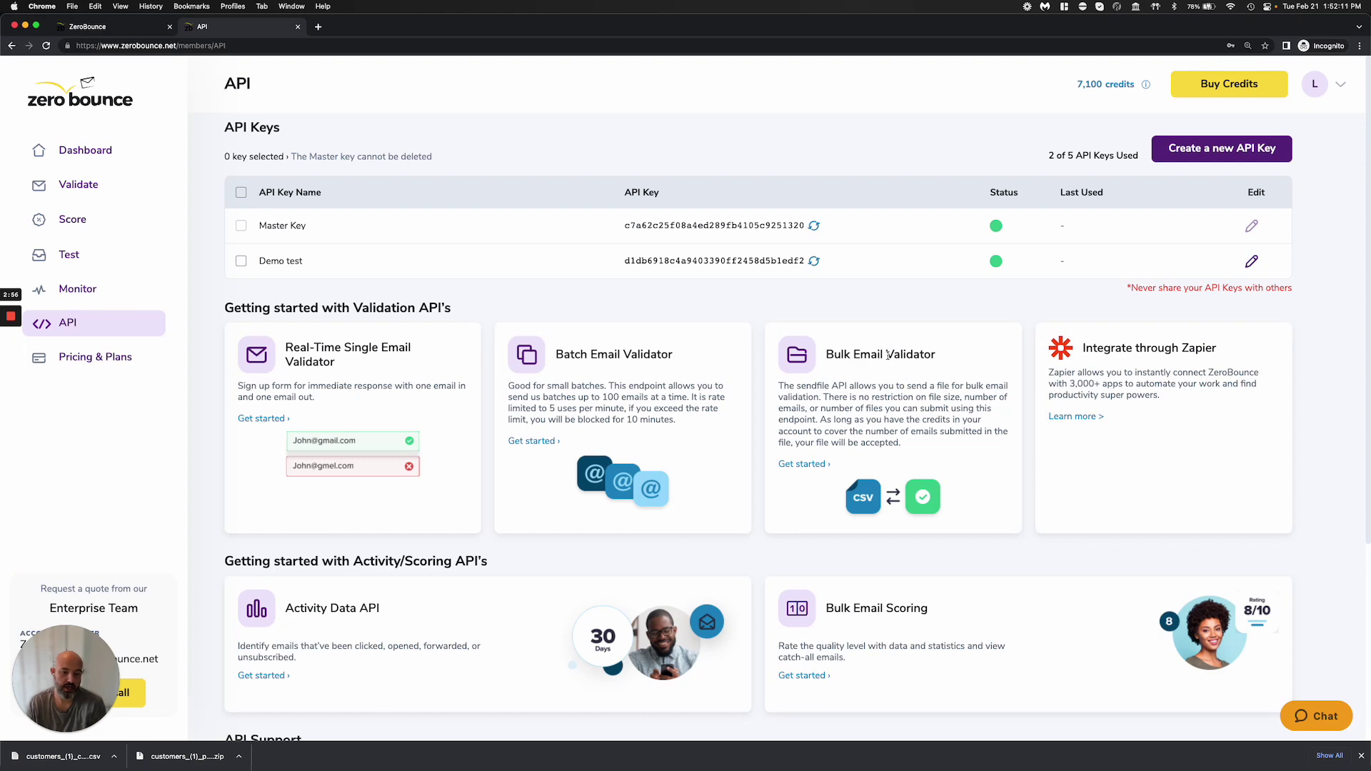
- Open the Bulk Email Validator documentation and highlight the return_url parameter description
{"action": "left_click", "coordinate": [803, 465]}
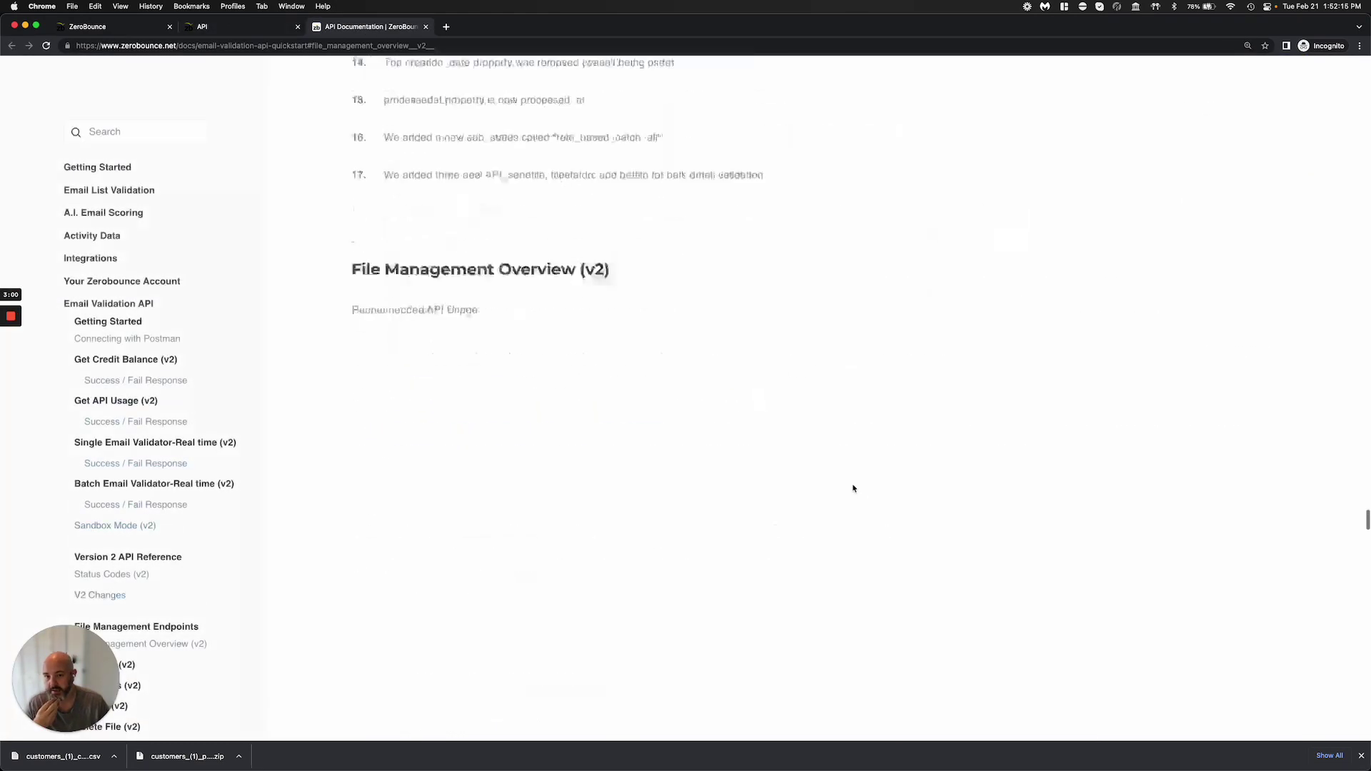
{"action": "scroll", "coordinate": [837, 444], "scroll_direction": "down", "scroll_amount": 10}
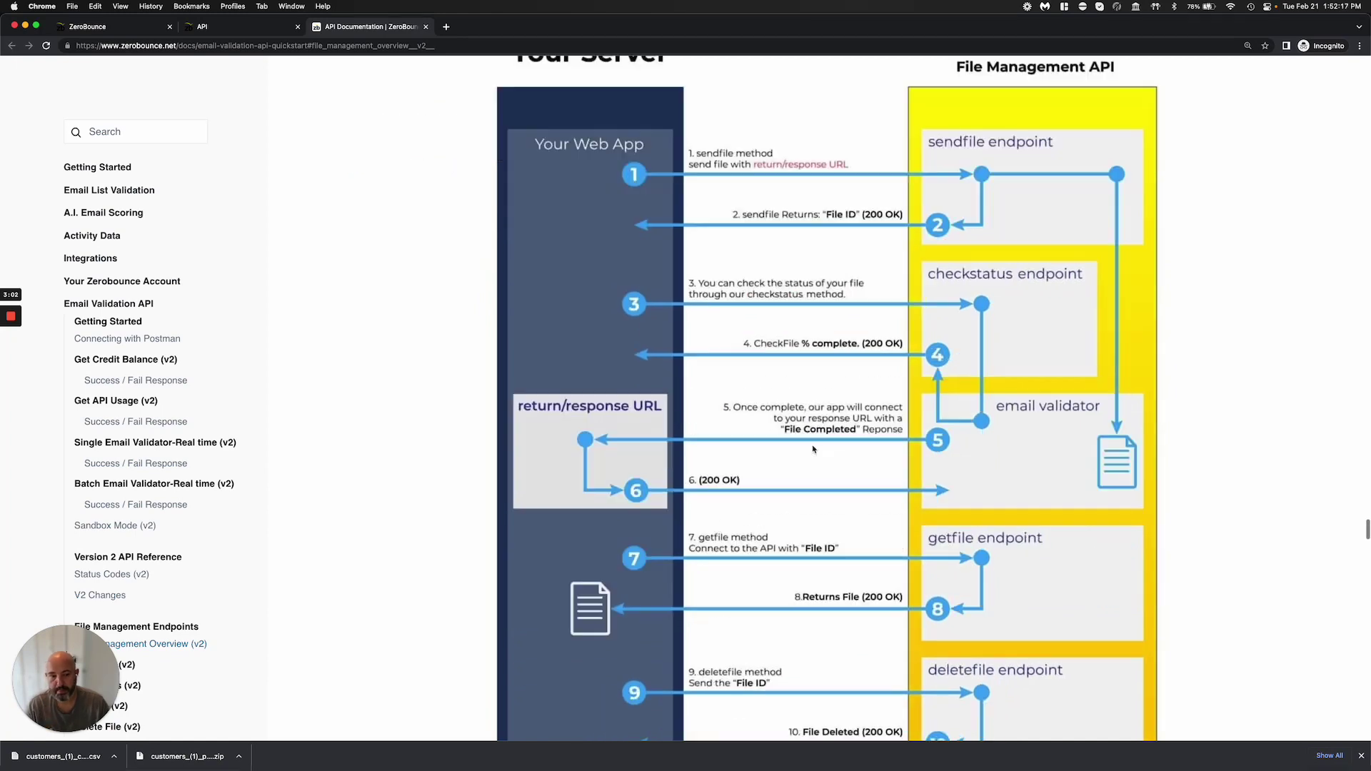
{"action": "scroll", "coordinate": [795, 467], "scroll_direction": "down", "scroll_amount": 8}
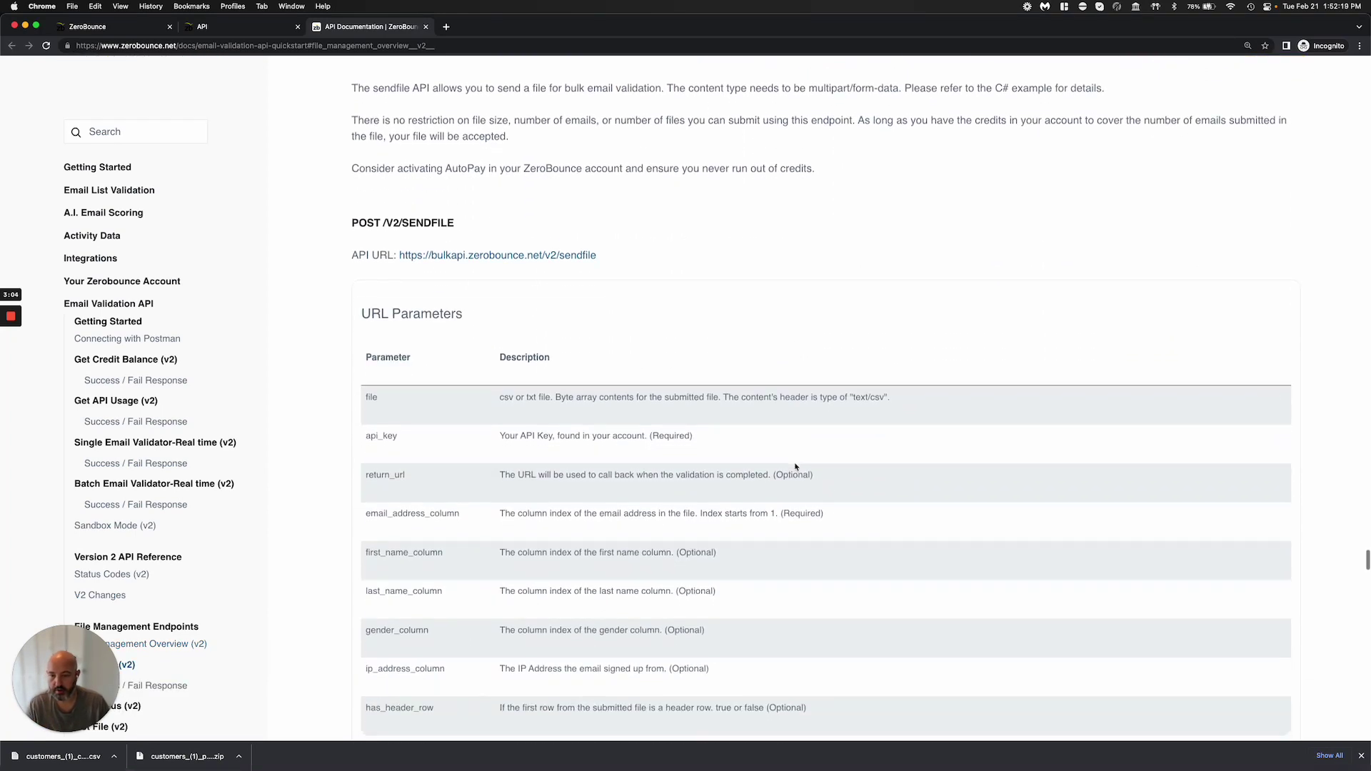
{"action": "scroll", "coordinate": [416, 361], "scroll_direction": "up", "scroll_amount": 1}
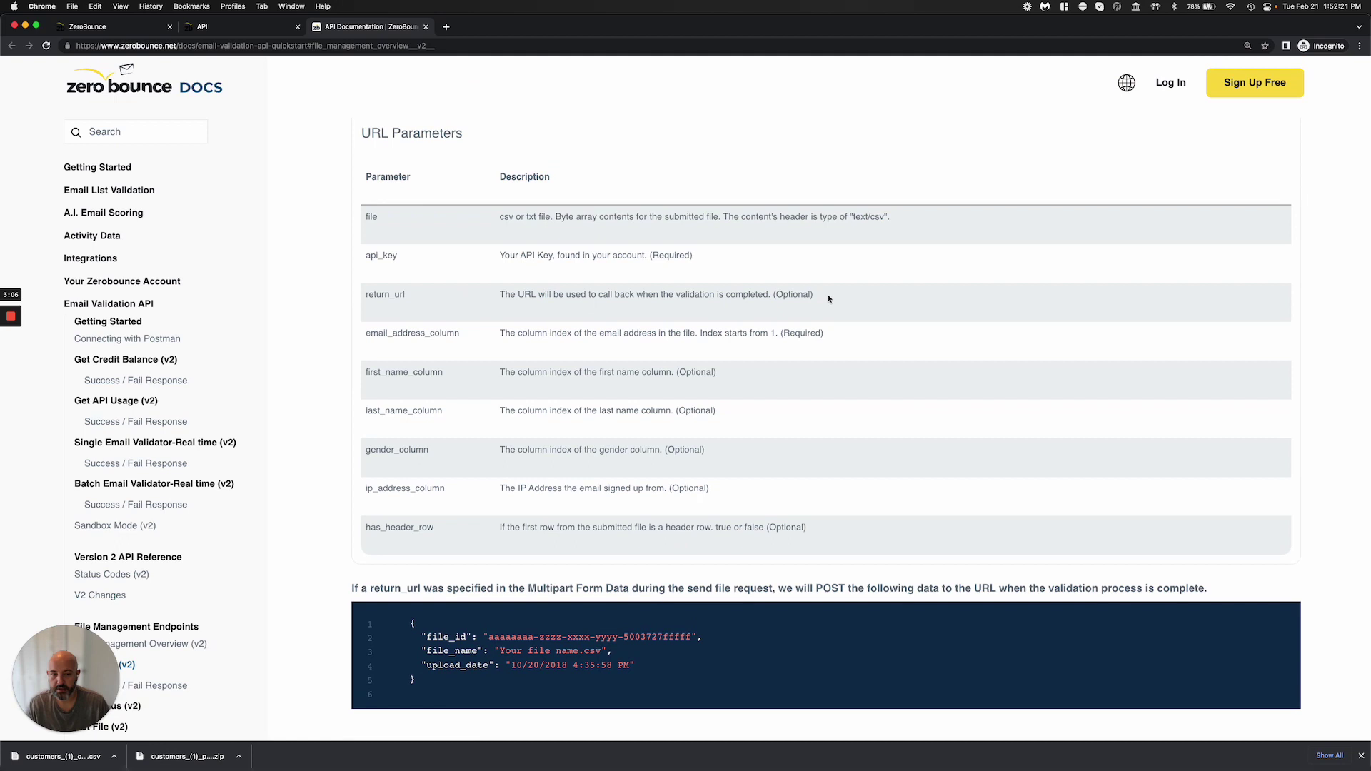
{"action": "triple_click", "coordinate": [498, 299]}
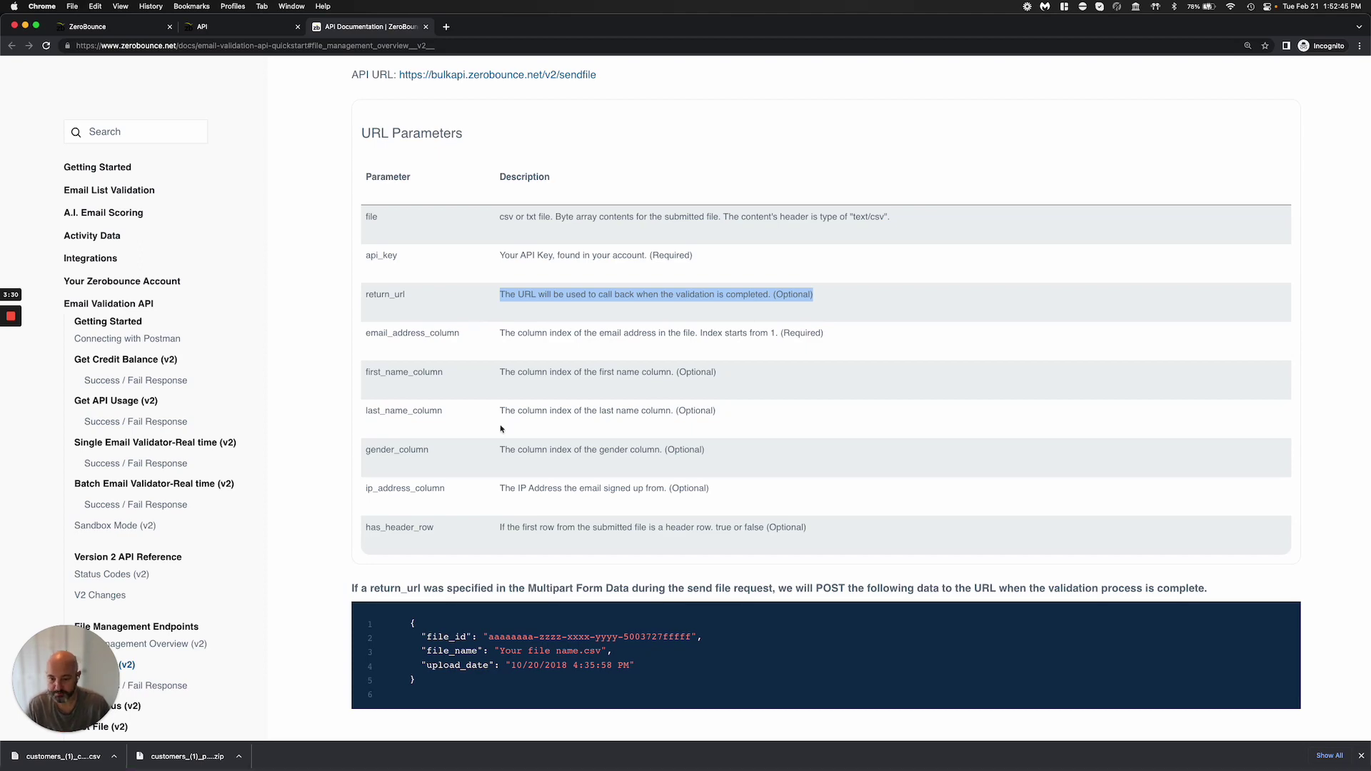
{"action": "scroll", "coordinate": [622, 387], "scroll_direction": "up", "scroll_amount": 5}
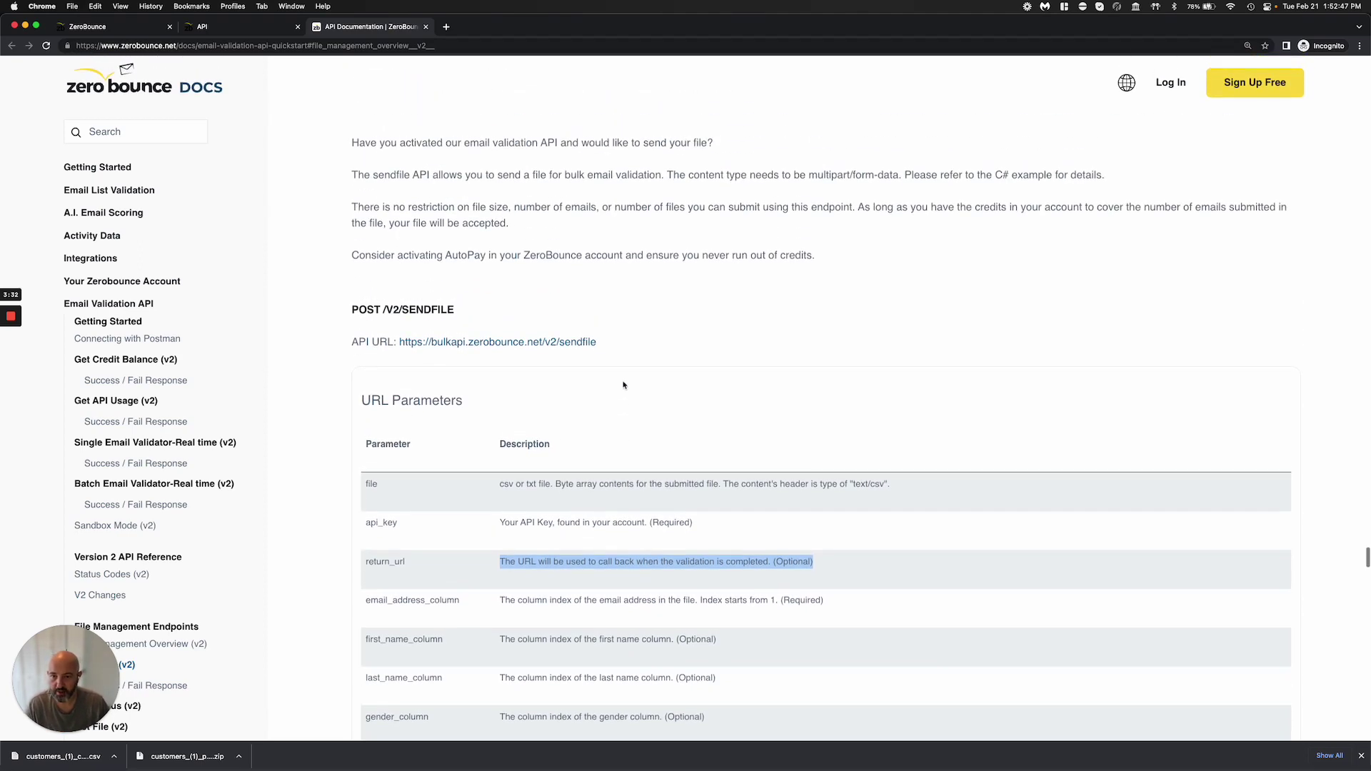
{"action": "scroll", "coordinate": [624, 384], "scroll_direction": "up", "scroll_amount": 5}
{"action": "scroll", "coordinate": [624, 383], "scroll_direction": "down", "scroll_amount": 5}
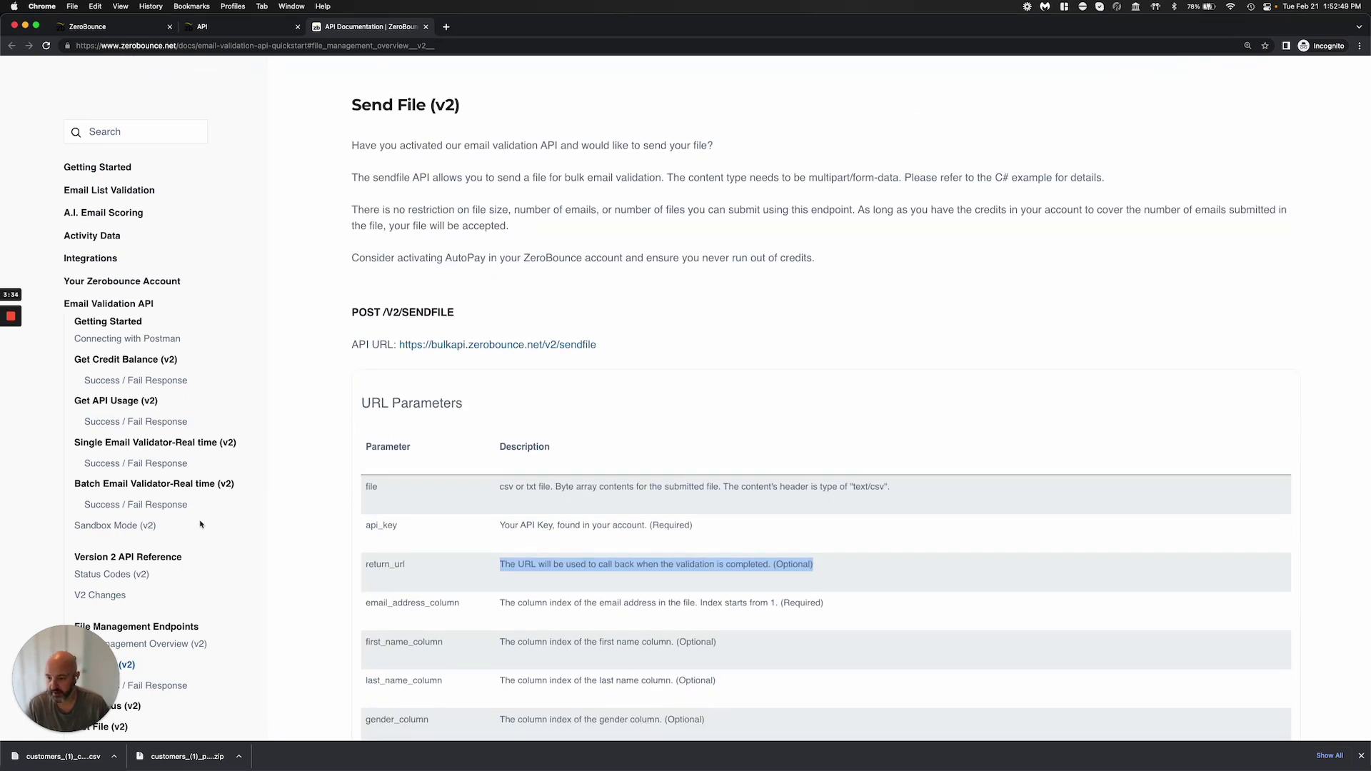
{"action": "scroll", "coordinate": [193, 522], "scroll_direction": "down", "scroll_amount": 5}
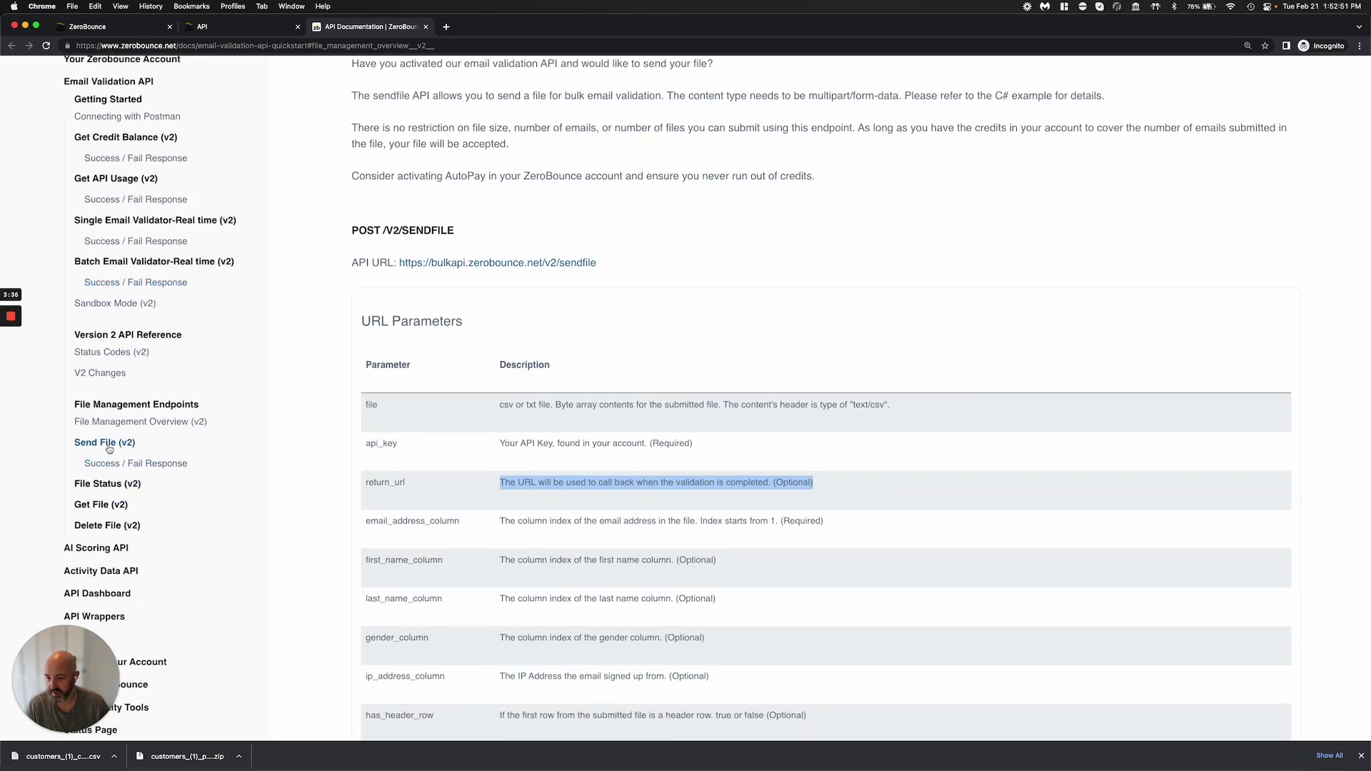
- Read the File Status, Get File and Delete File (v2) docs, then return to the API keys page
{"action": "left_click", "coordinate": [97, 488]}
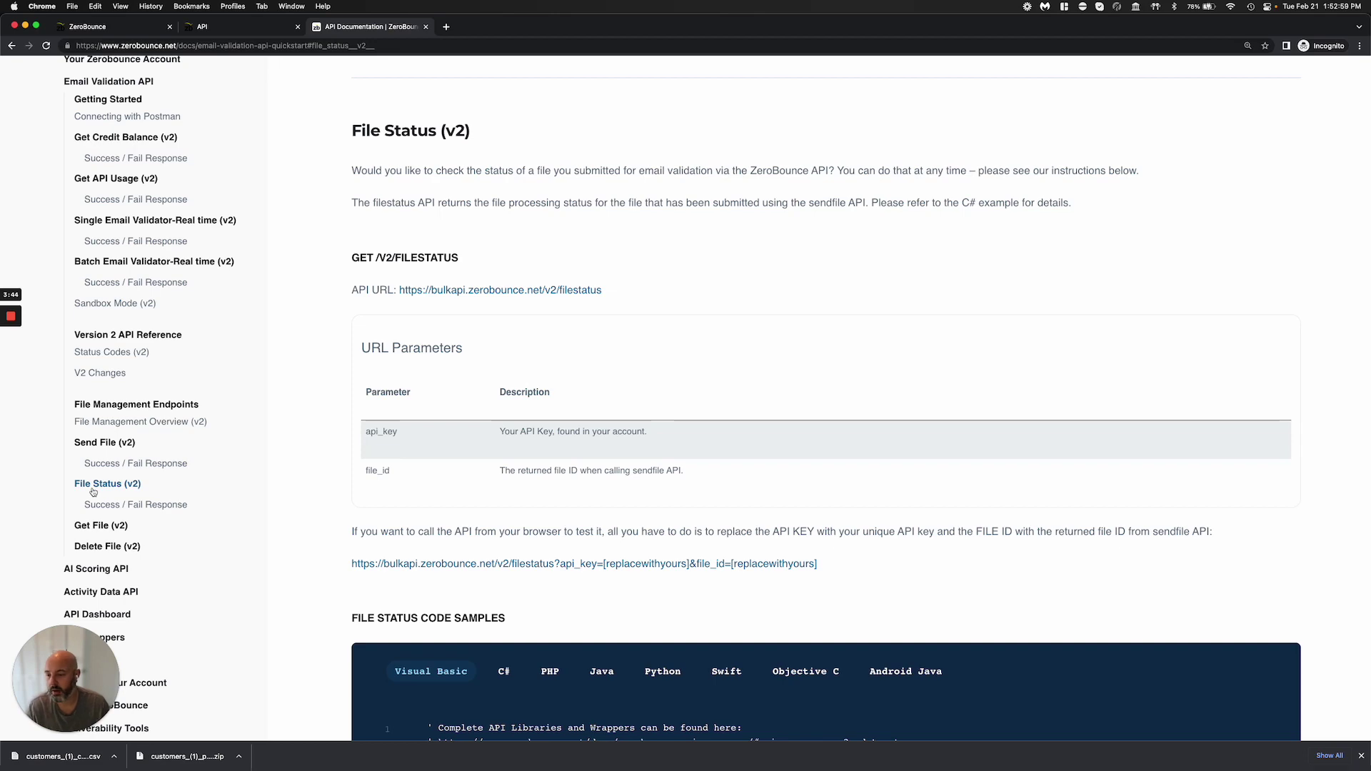
{"action": "left_click", "coordinate": [101, 529]}
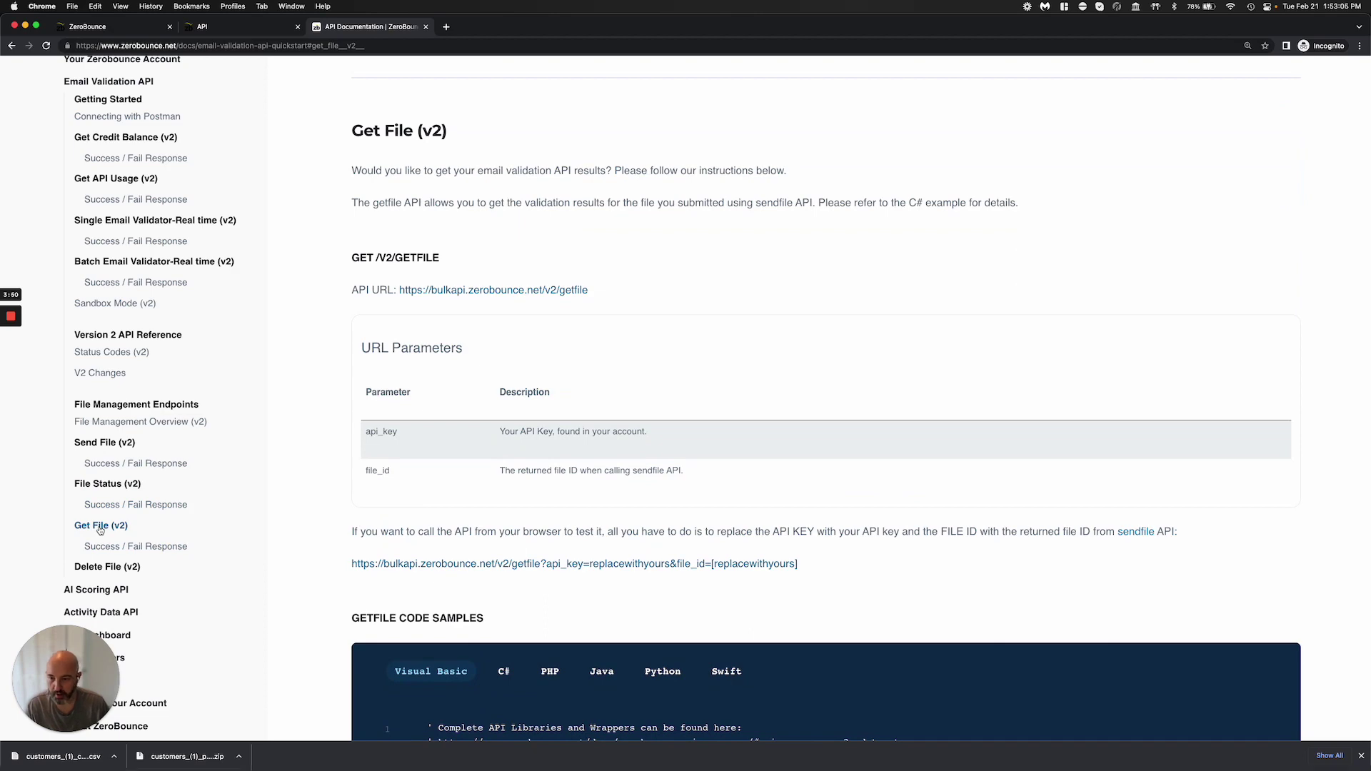
{"action": "left_click", "coordinate": [93, 569]}
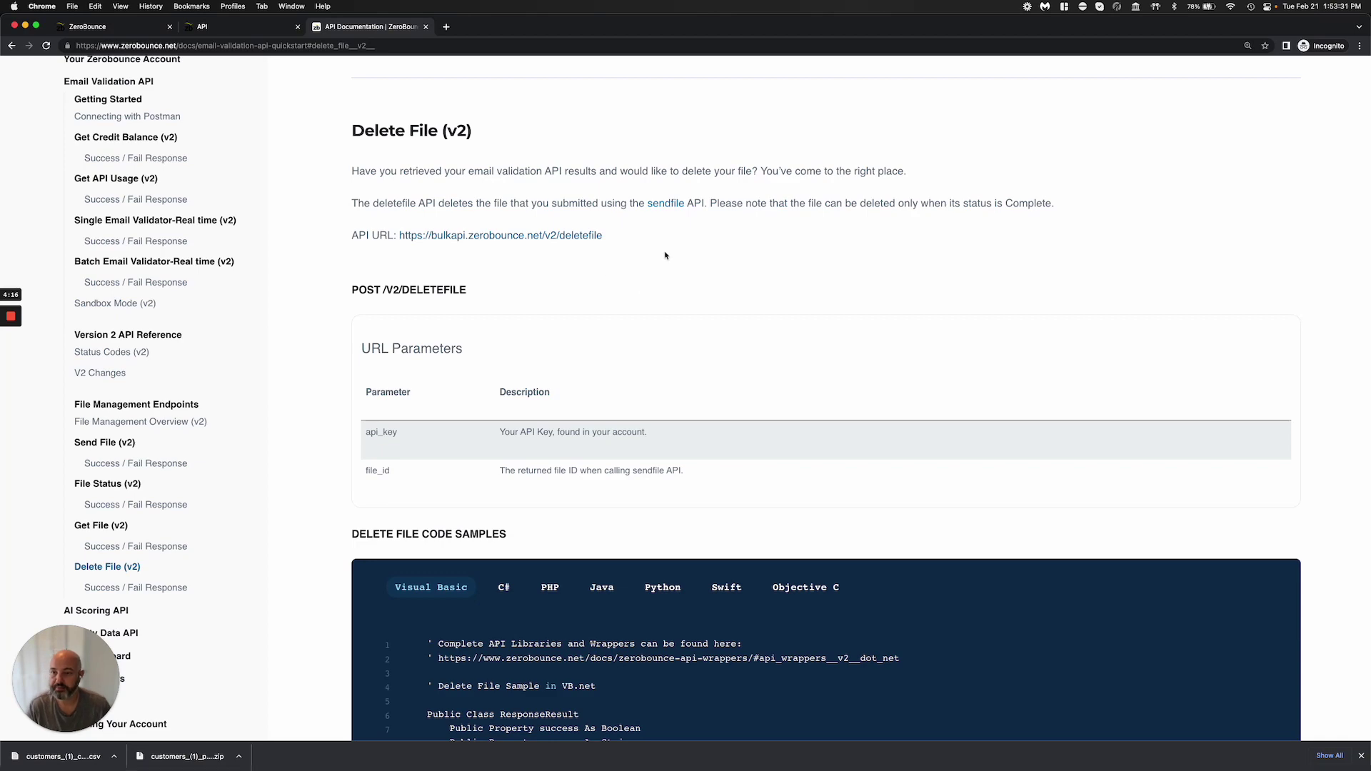
{"action": "left_click", "coordinate": [247, 27]}
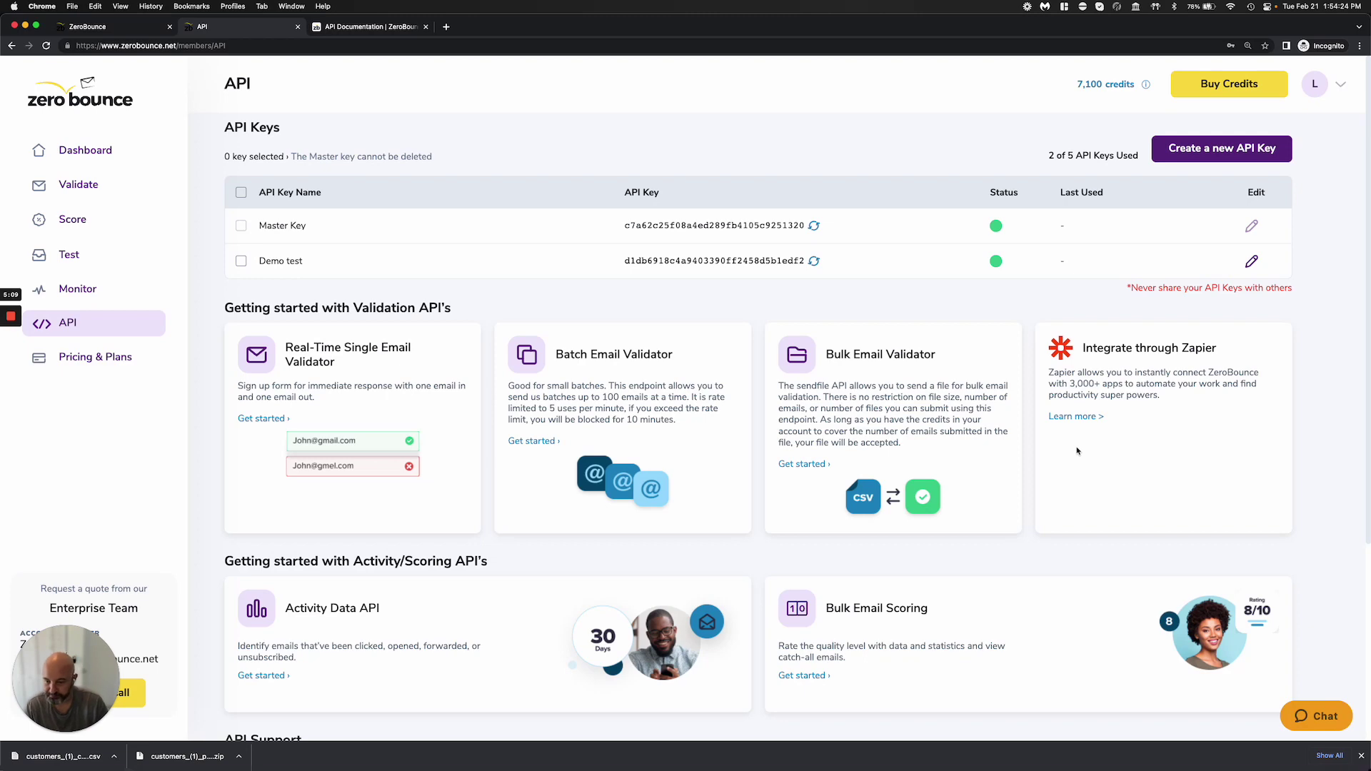
{"action": "scroll", "coordinate": [678, 355], "scroll_direction": "down", "scroll_amount": 5}
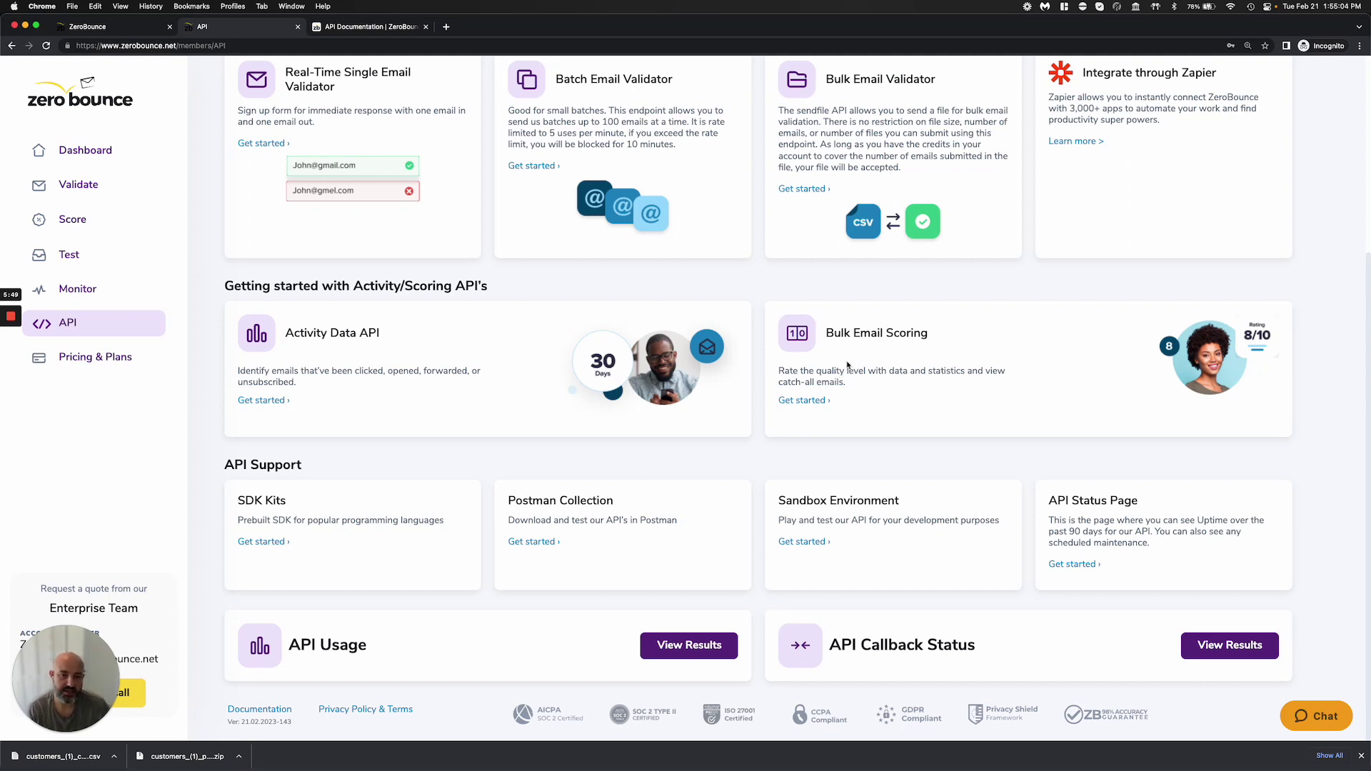
- Scroll the API page to reach the API Usage and API Callback Status sections
{"action": "scroll", "coordinate": [850, 372], "scroll_direction": "up", "scroll_amount": 3}
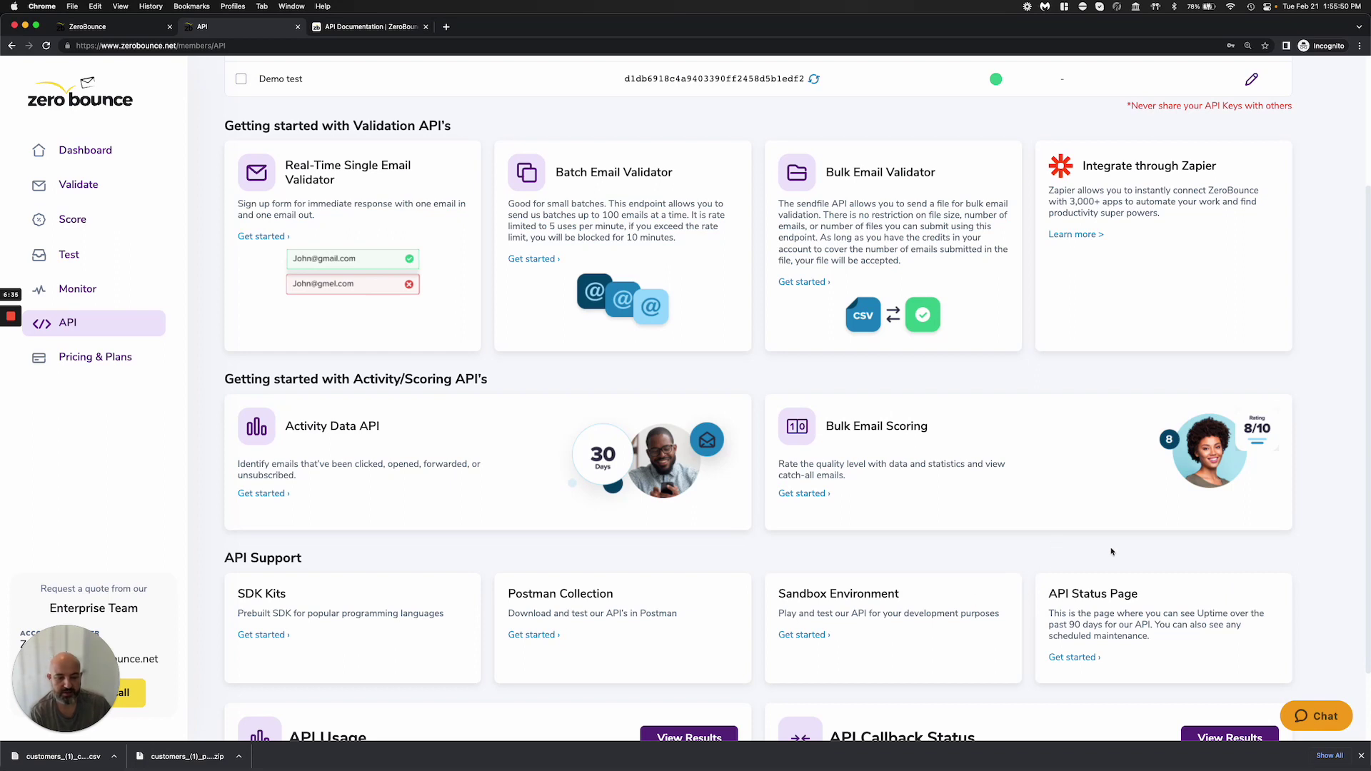
{"action": "scroll", "coordinate": [1112, 552], "scroll_direction": "down", "scroll_amount": 3}
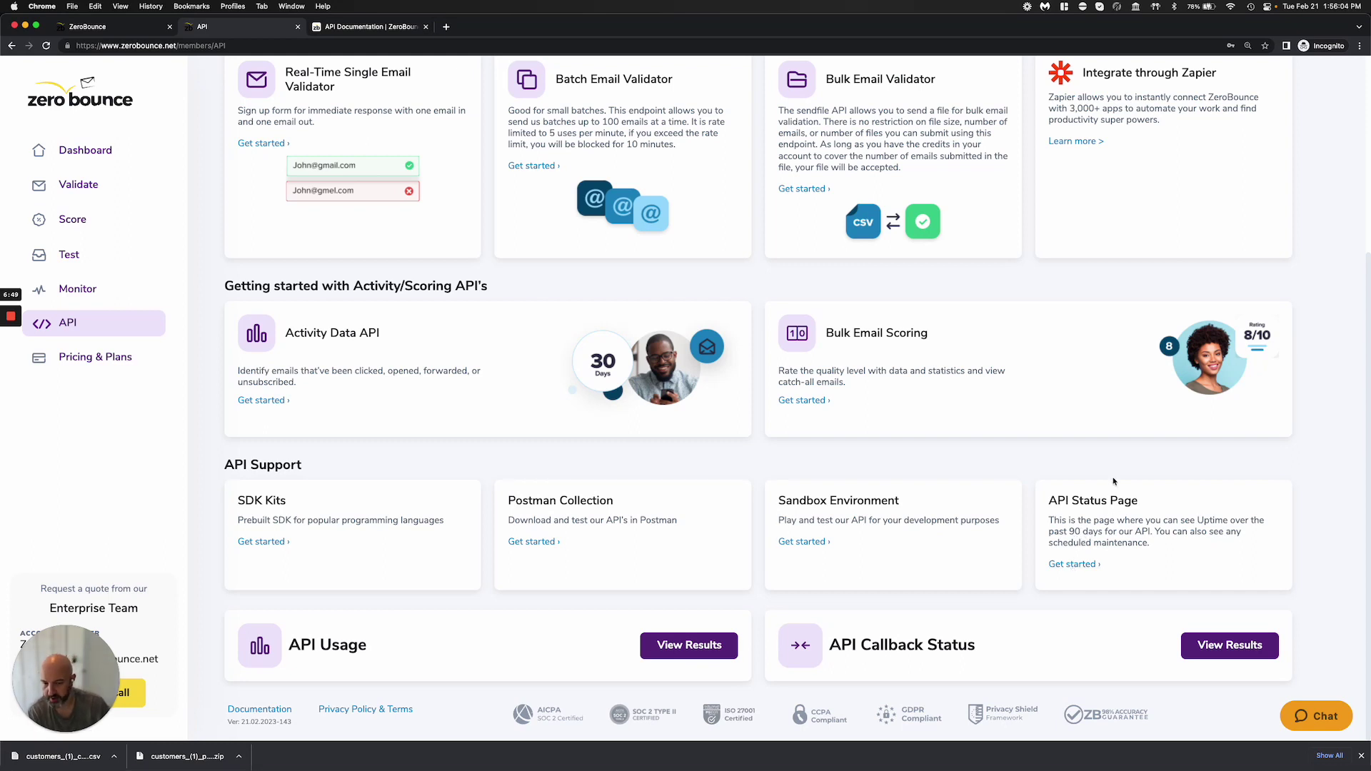
- Open the Master Key API Usage chart and reload it with an earlier From Date
{"action": "left_click", "coordinate": [663, 648]}
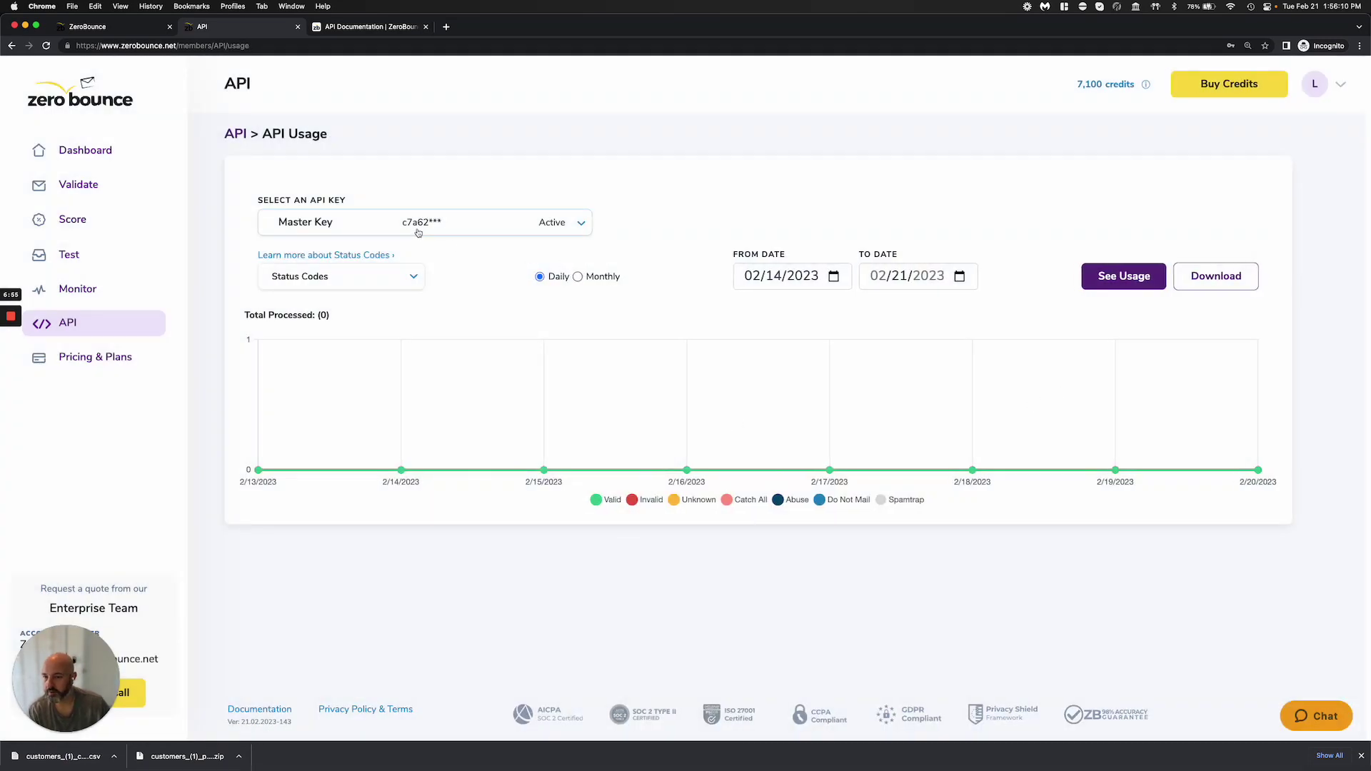
{"action": "left_click", "coordinate": [833, 279]}
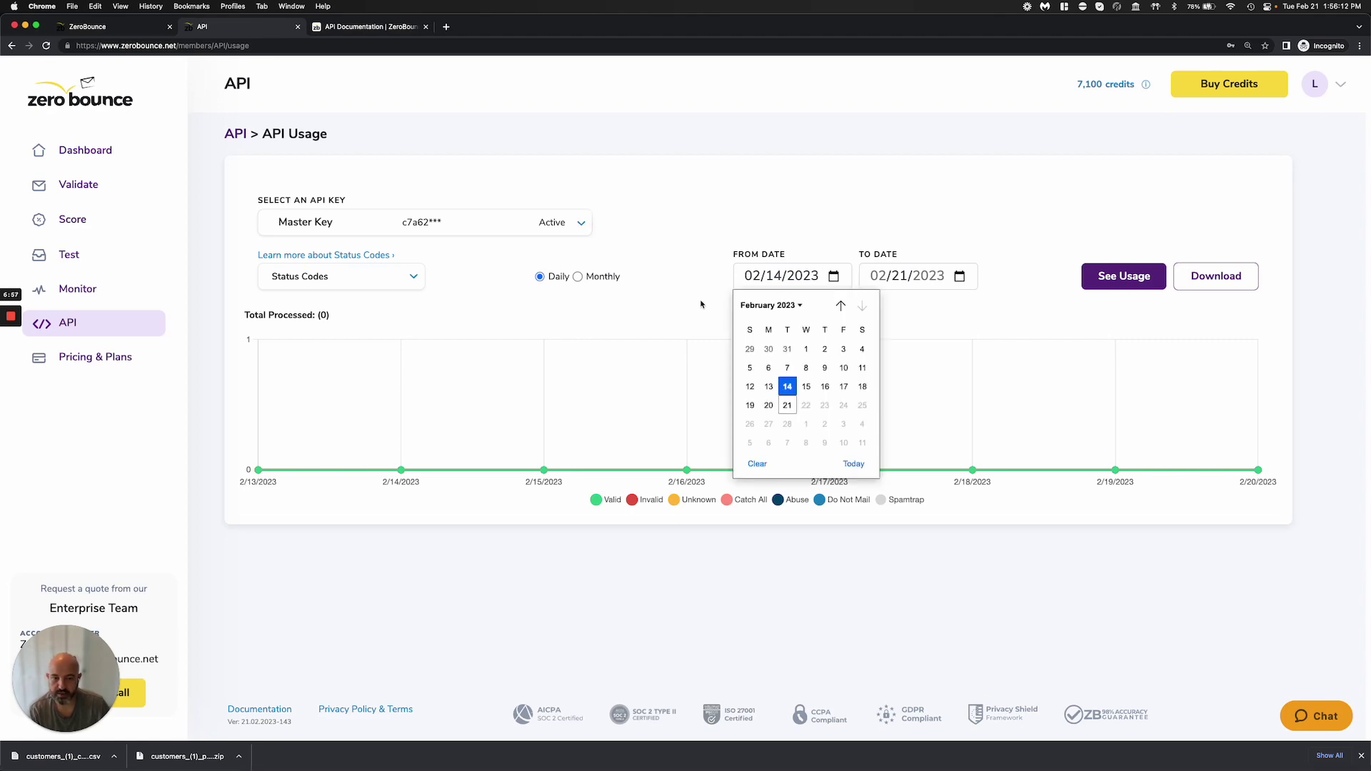
{"action": "left_click", "coordinate": [840, 306]}
{"action": "left_click", "coordinate": [750, 350]}
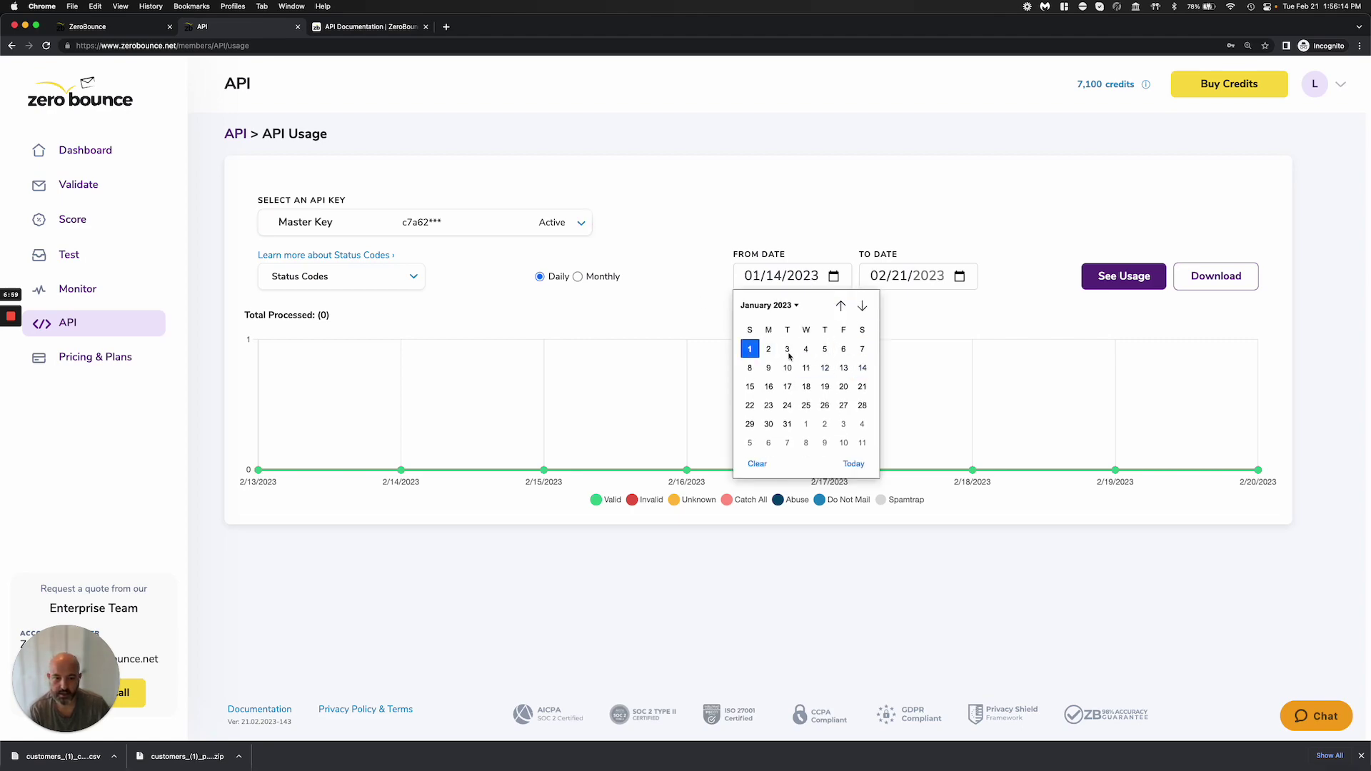
{"action": "left_click", "coordinate": [1130, 286]}
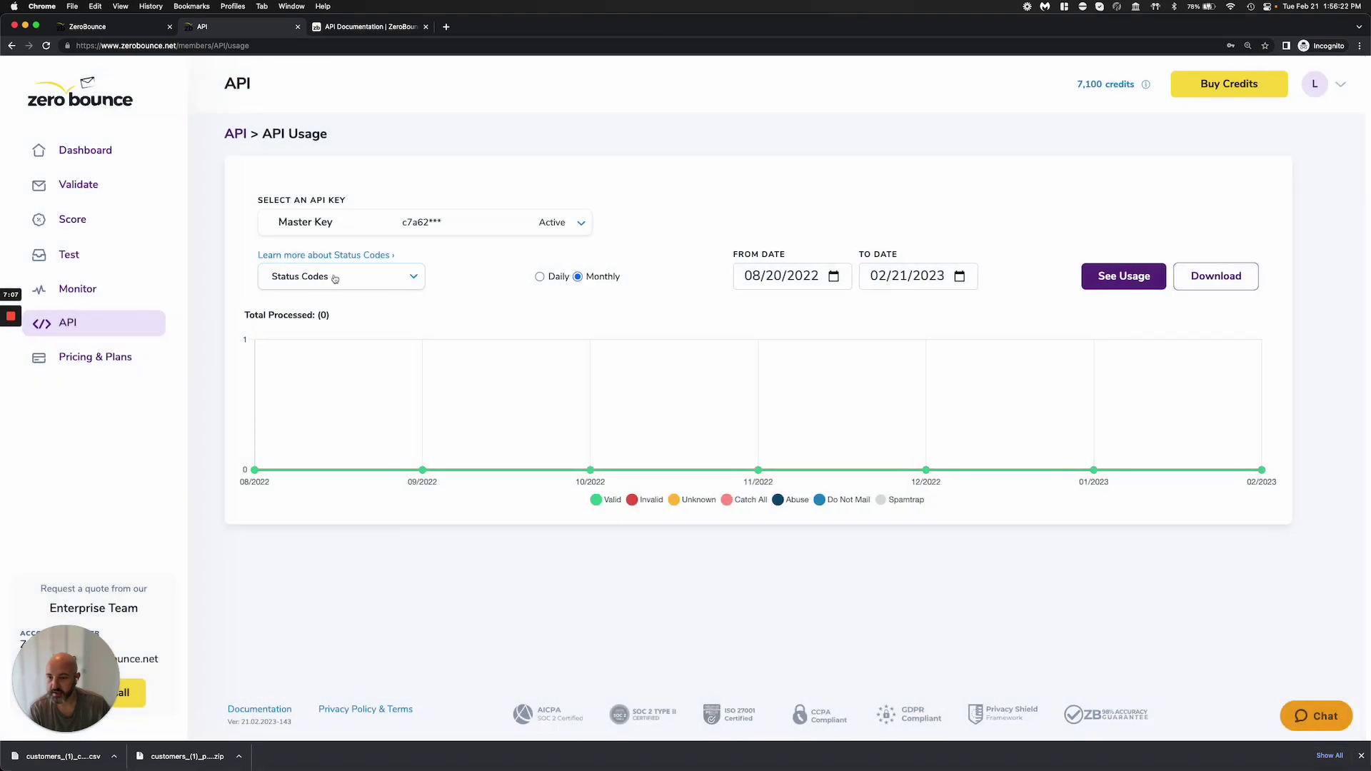
- Switch the chart to Monthly and hide the Invalid, Unknown, Catch All, Do Not Mail and Spamtrap series
{"action": "left_click", "coordinate": [318, 278]}
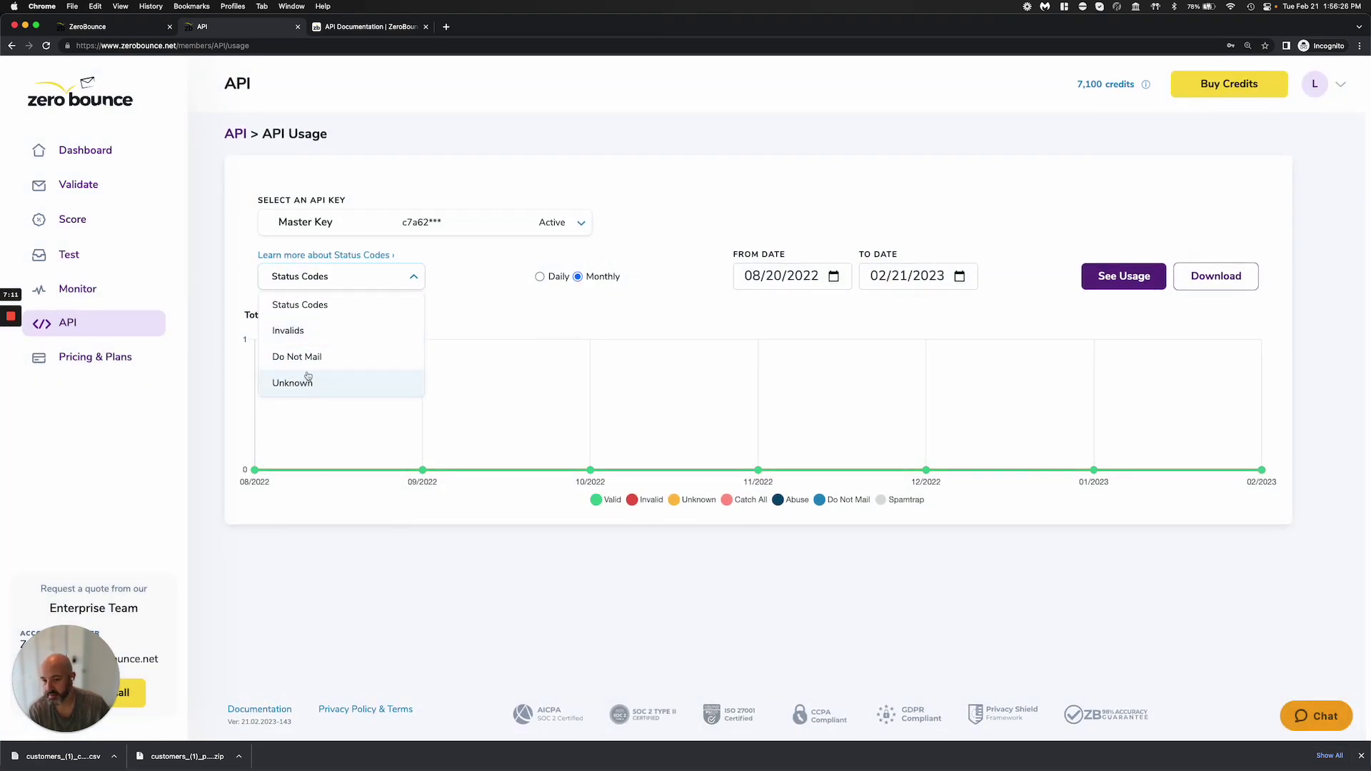
{"action": "left_click", "coordinate": [849, 412]}
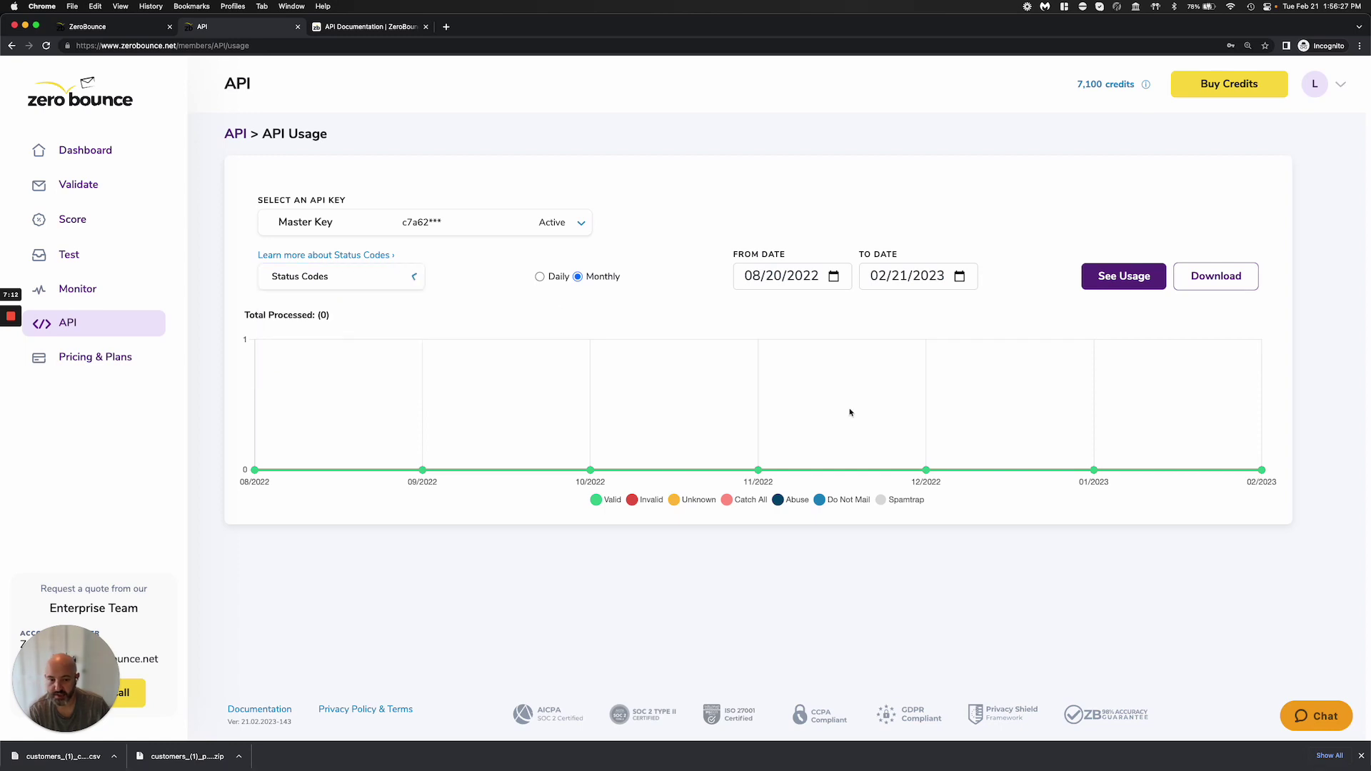
{"action": "left_click", "coordinate": [647, 503]}
{"action": "left_click", "coordinate": [699, 502]}
{"action": "left_click", "coordinate": [748, 502]}
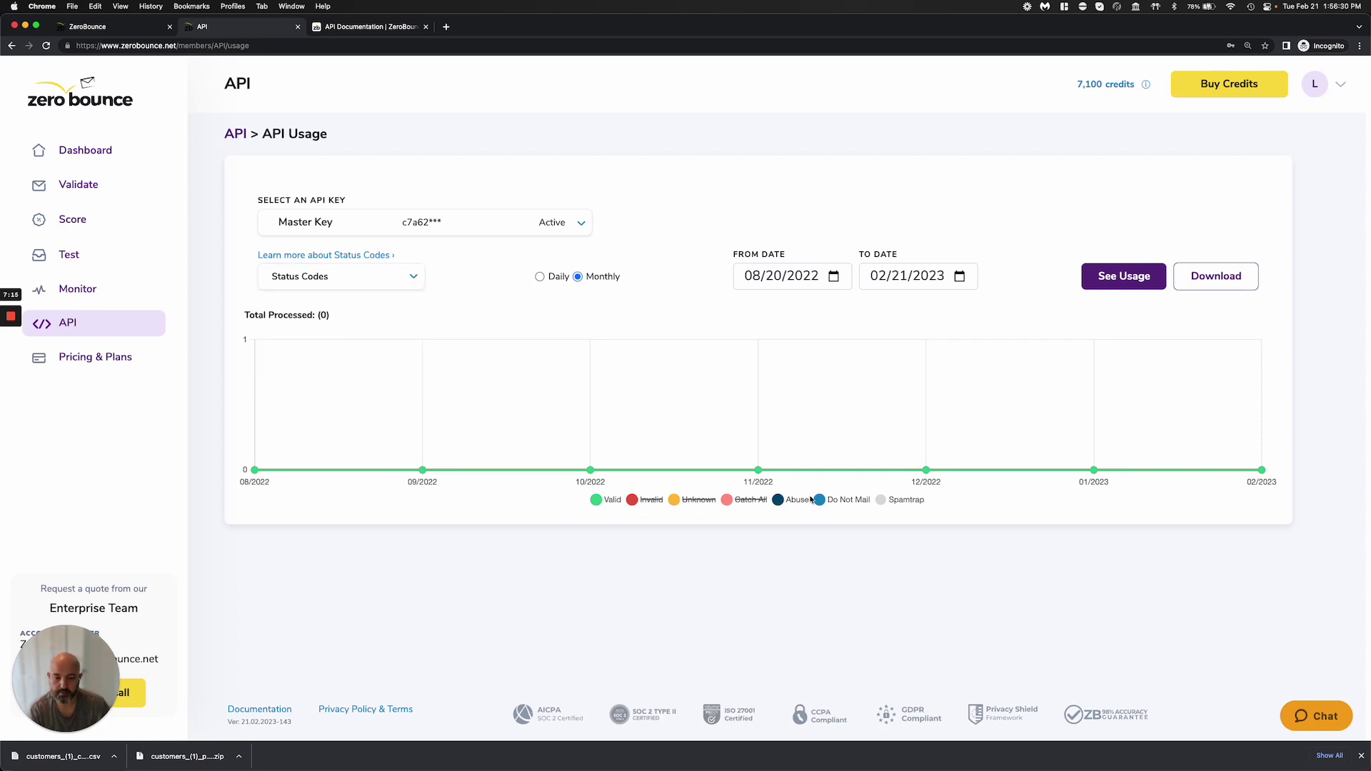
{"action": "left_click", "coordinate": [919, 509]}
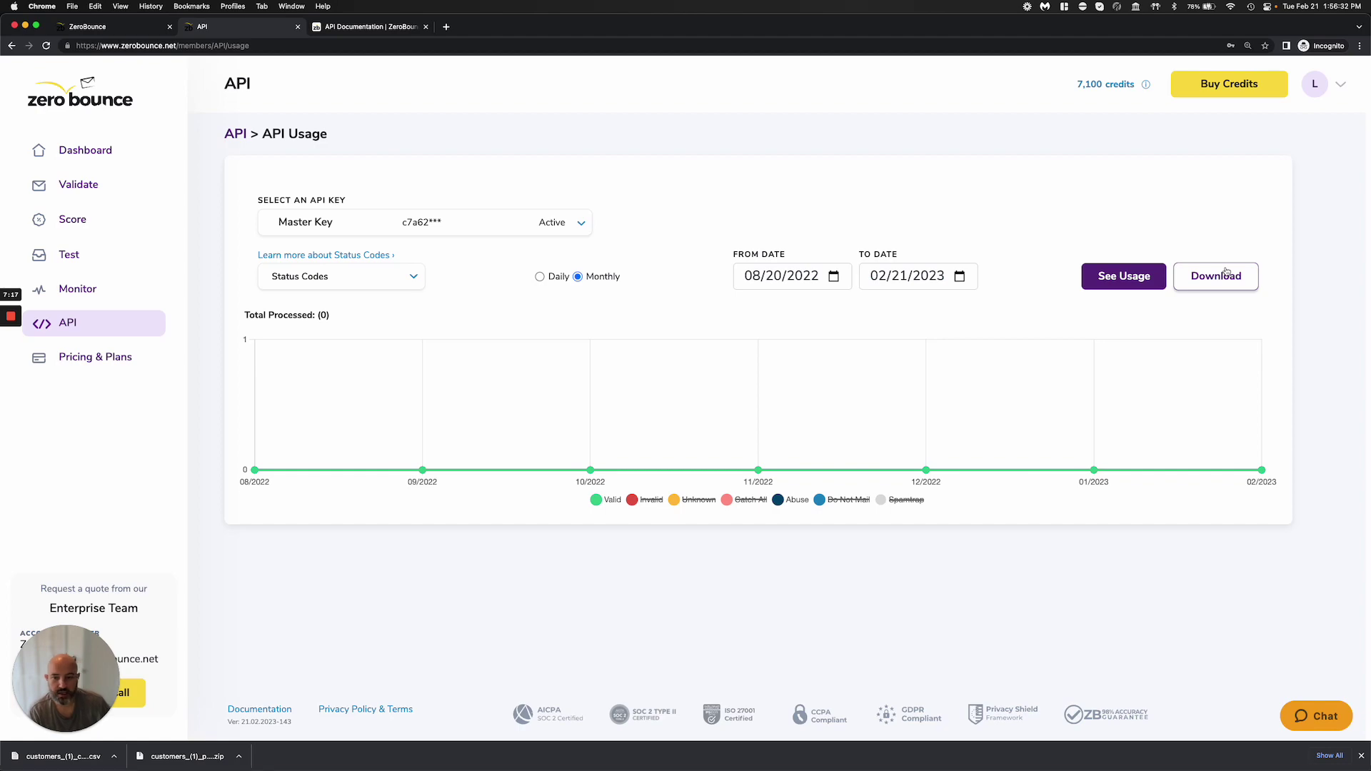
- Return to the API overview and open View Results under API Callback Status
{"action": "left_click", "coordinate": [79, 322]}
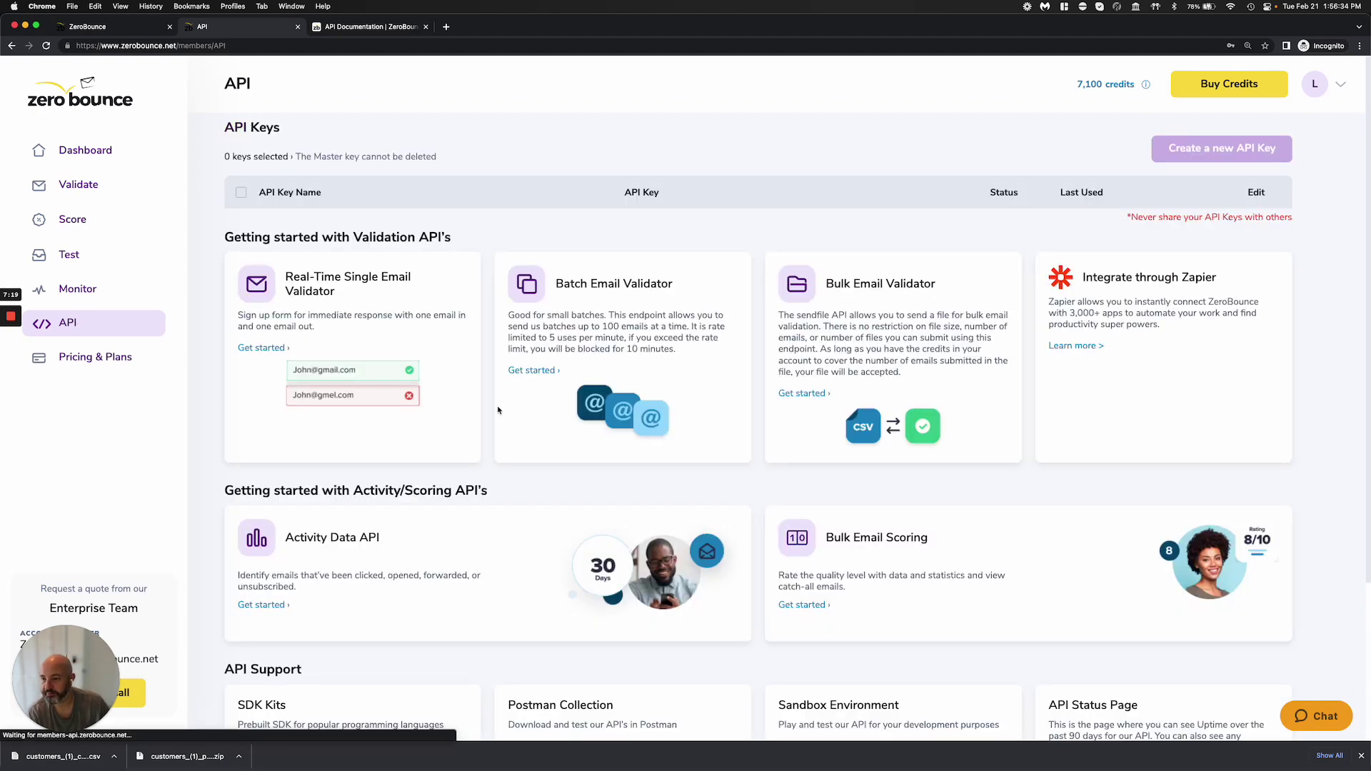
{"action": "scroll", "coordinate": [612, 526], "scroll_direction": "down", "scroll_amount": 5}
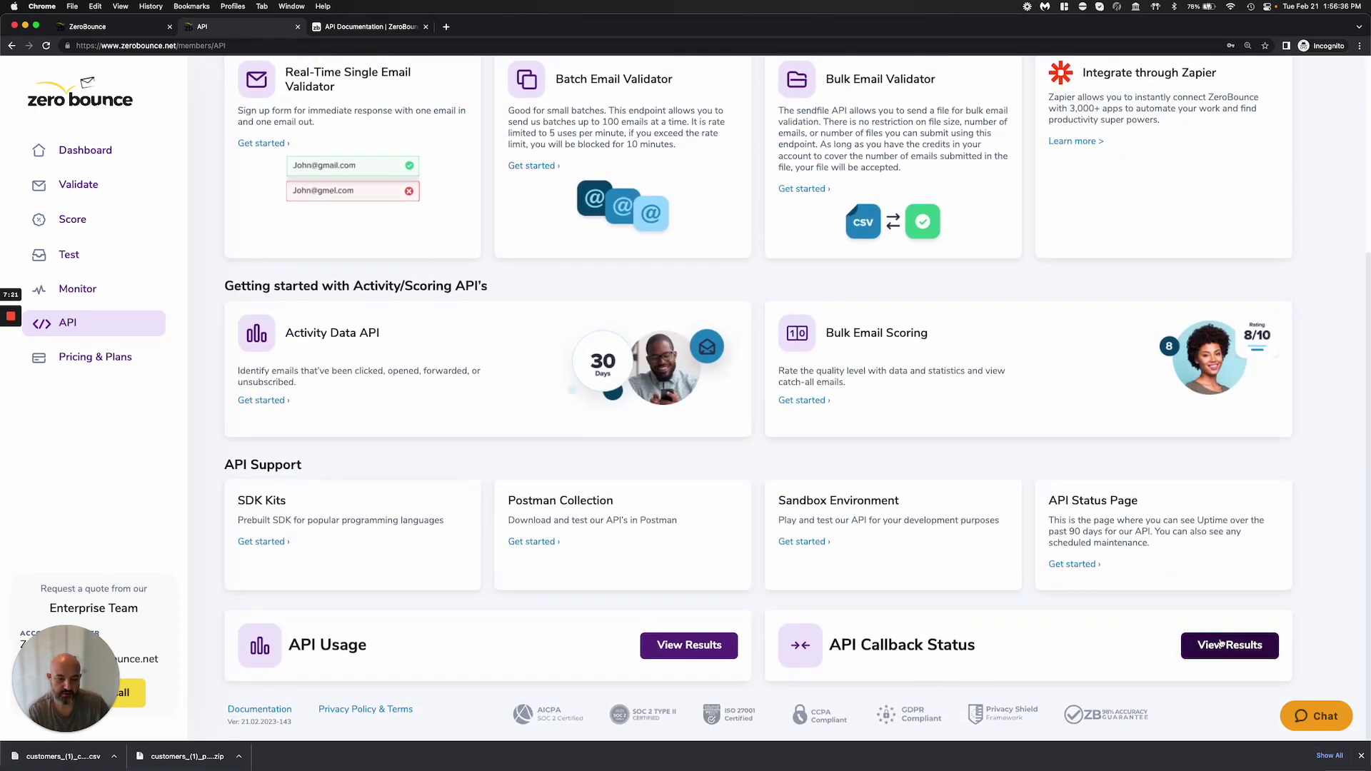
{"action": "left_click", "coordinate": [1207, 645]}
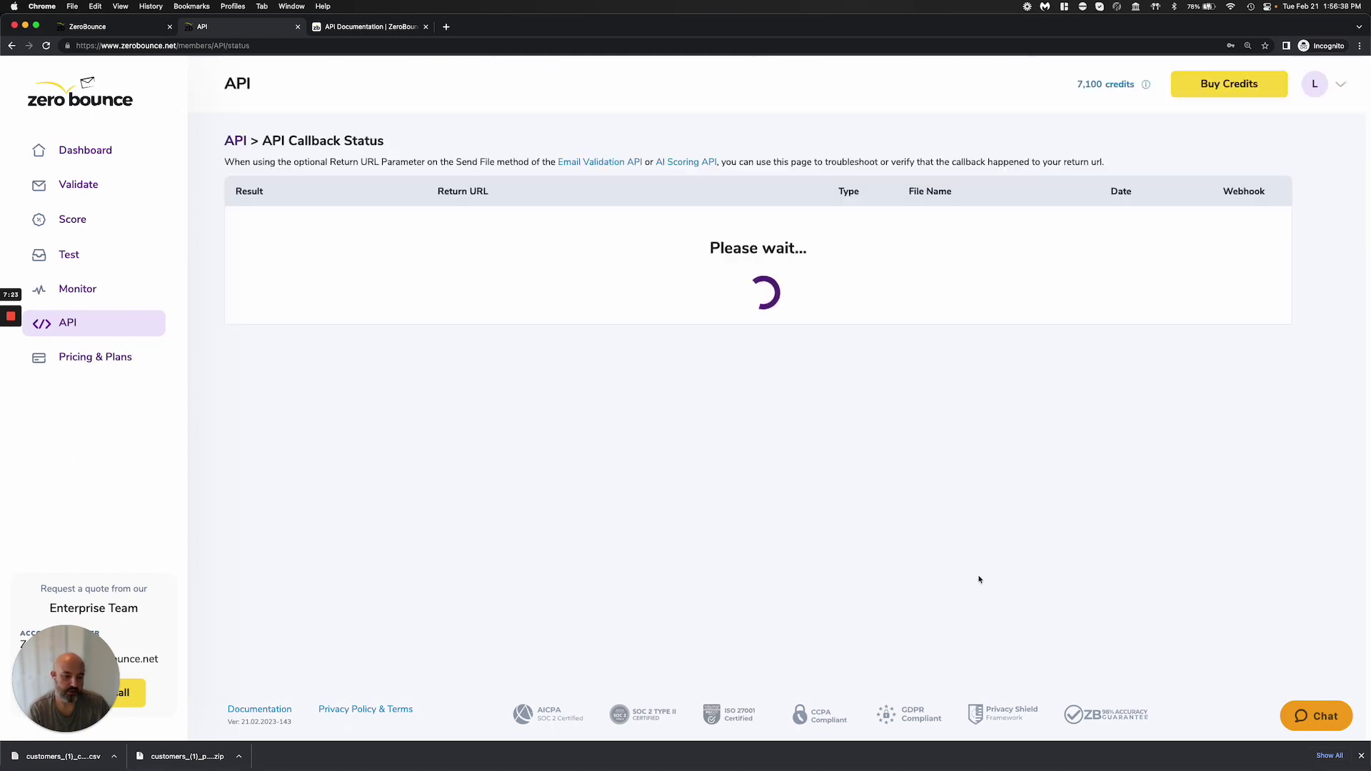